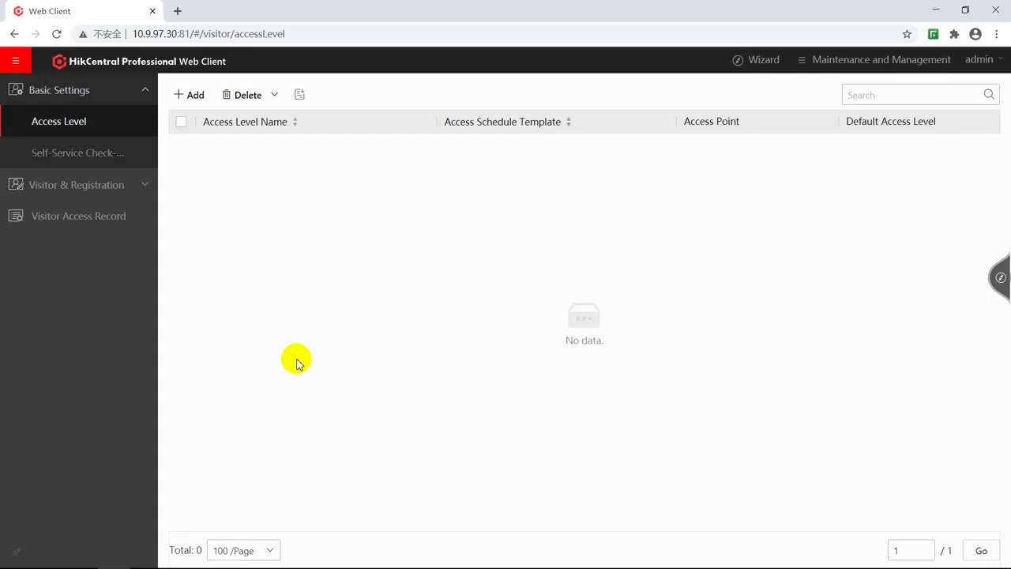
Open the Visitor Registration page under Visitor & Registration in the sidebar.
left_click(94, 190)
left_click(83, 217)
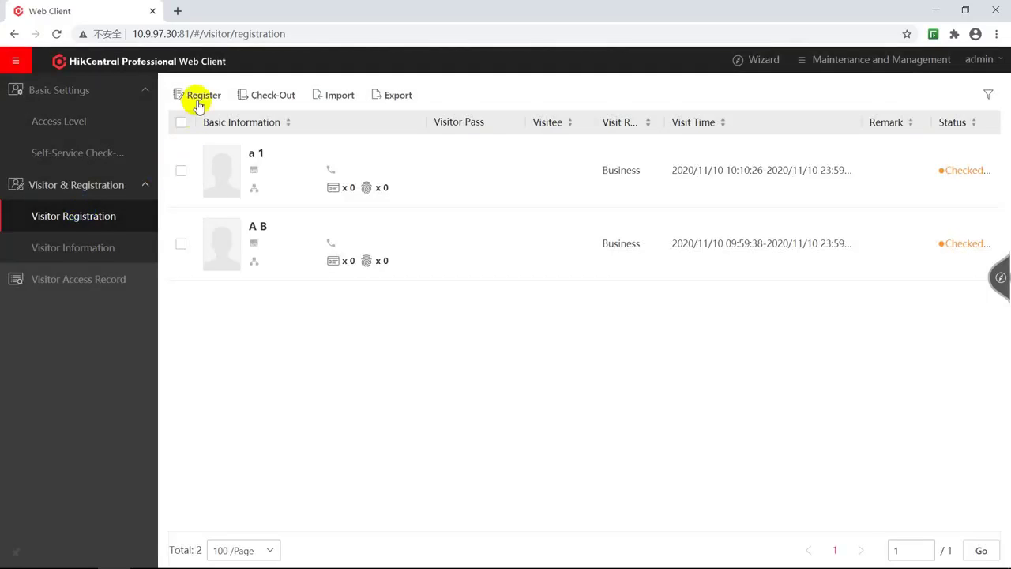
Start a new visitor registration to get a blank Register form.
left_click(203, 95)
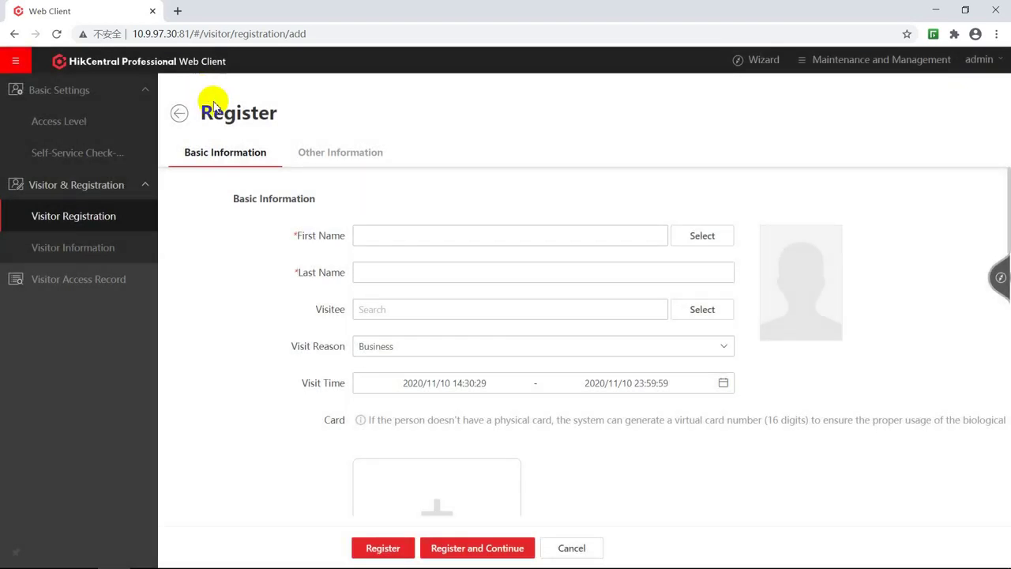
left_click(392, 234)
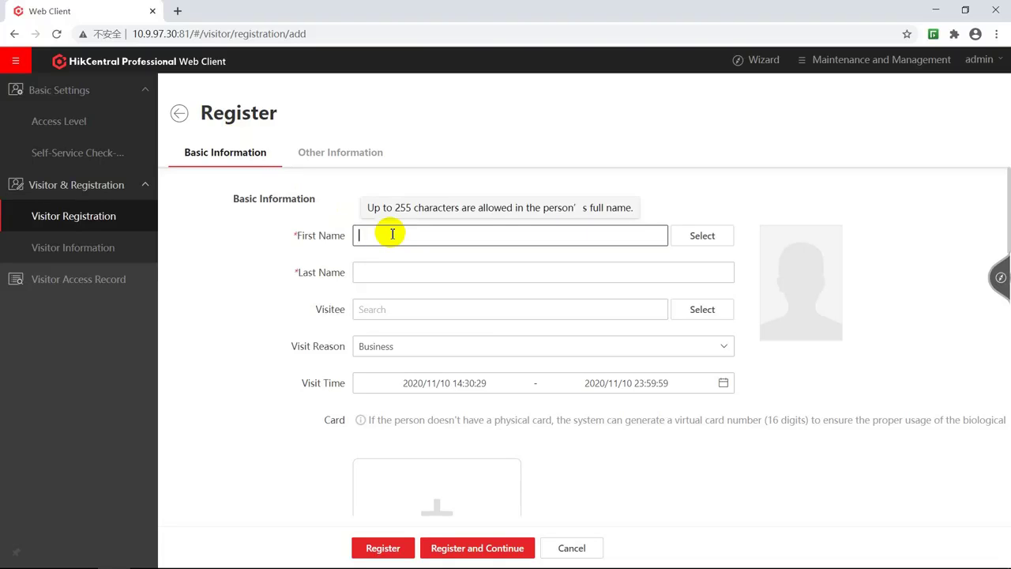
left_click(388, 273)
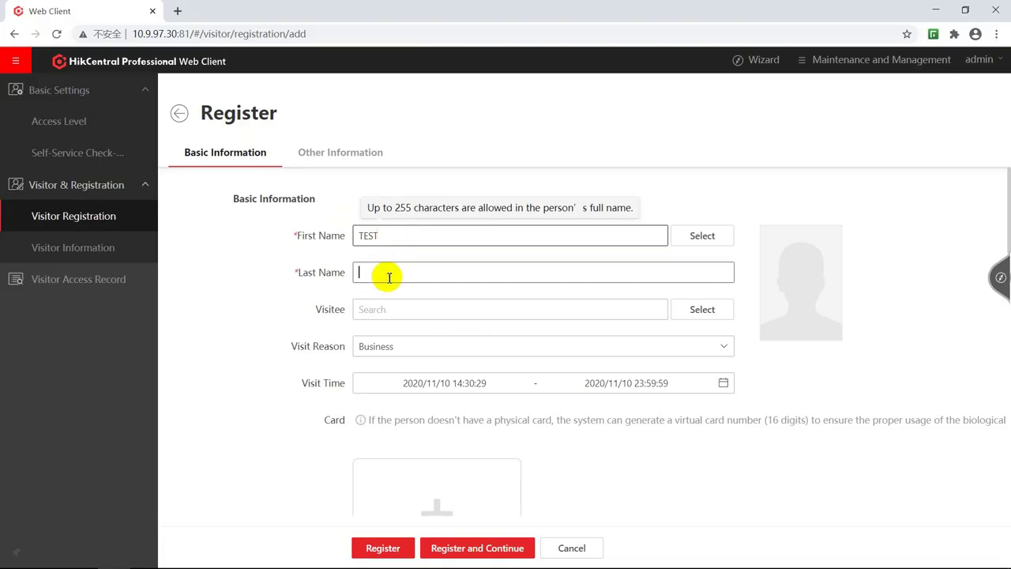
type("A")
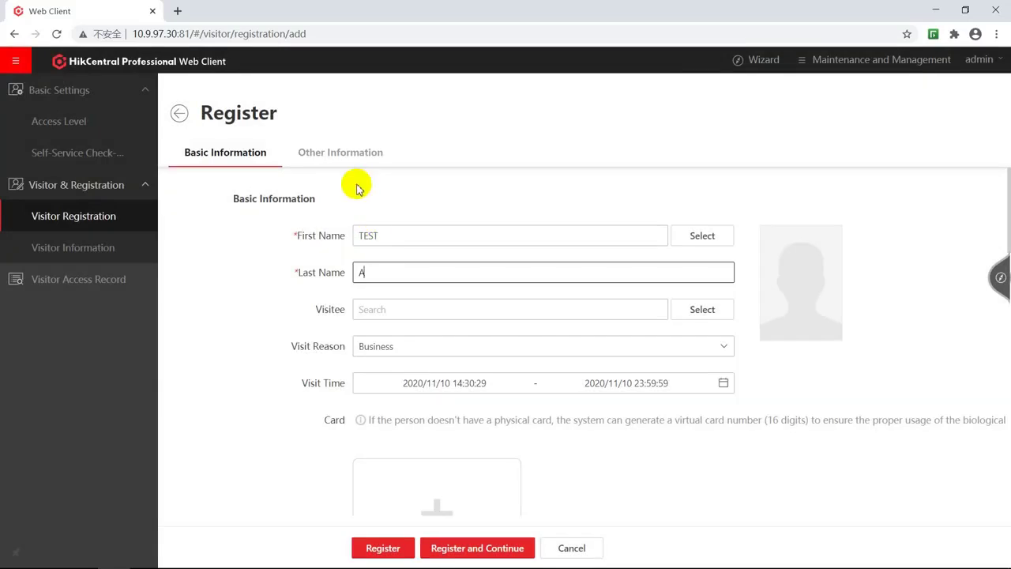
left_click(339, 152)
left_click(389, 234)
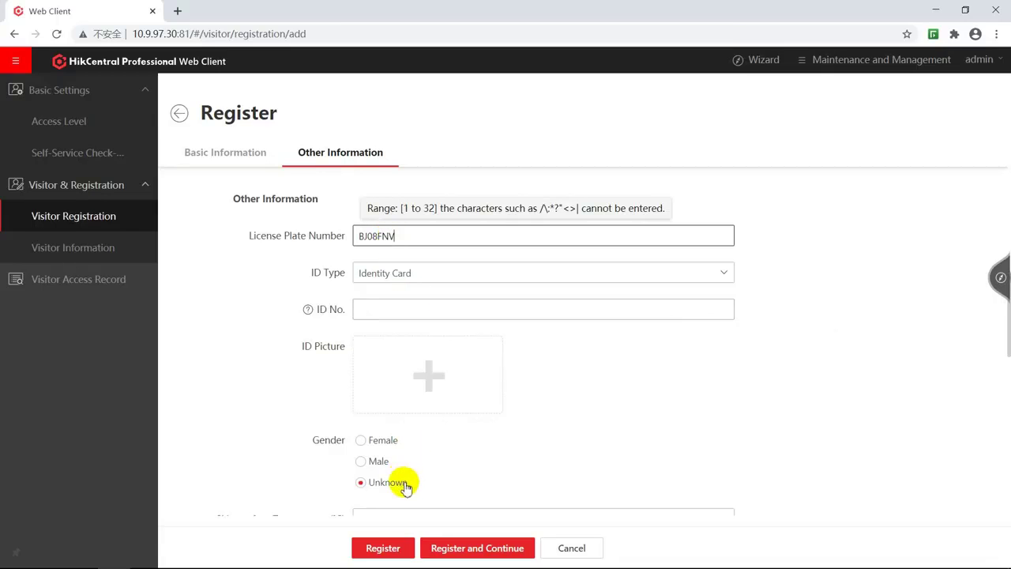
left_click(387, 548)
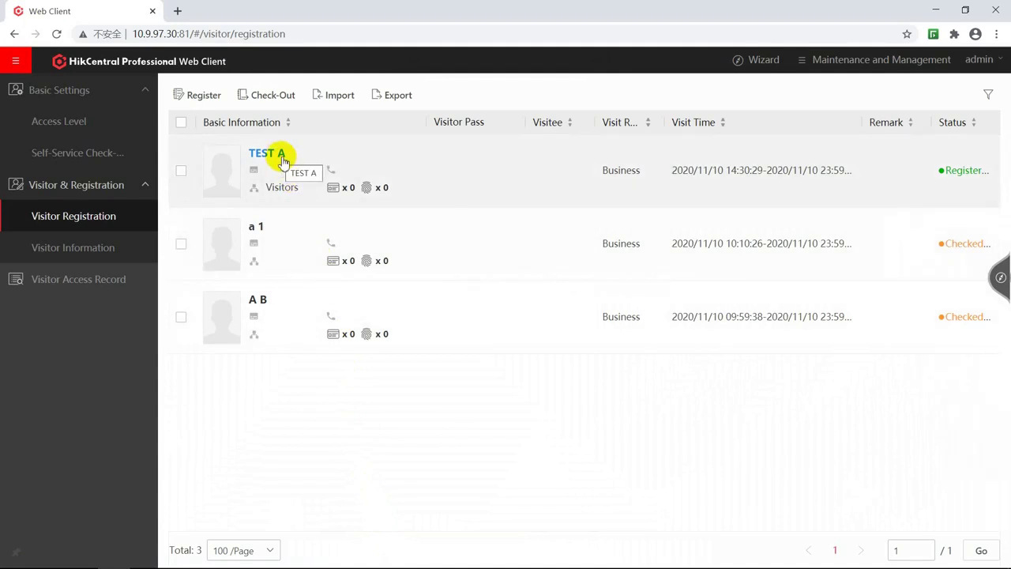
Jump to Vehicle Management through the Entrance & Exit Wizard's Add Vehicle link.
left_click(1001, 279)
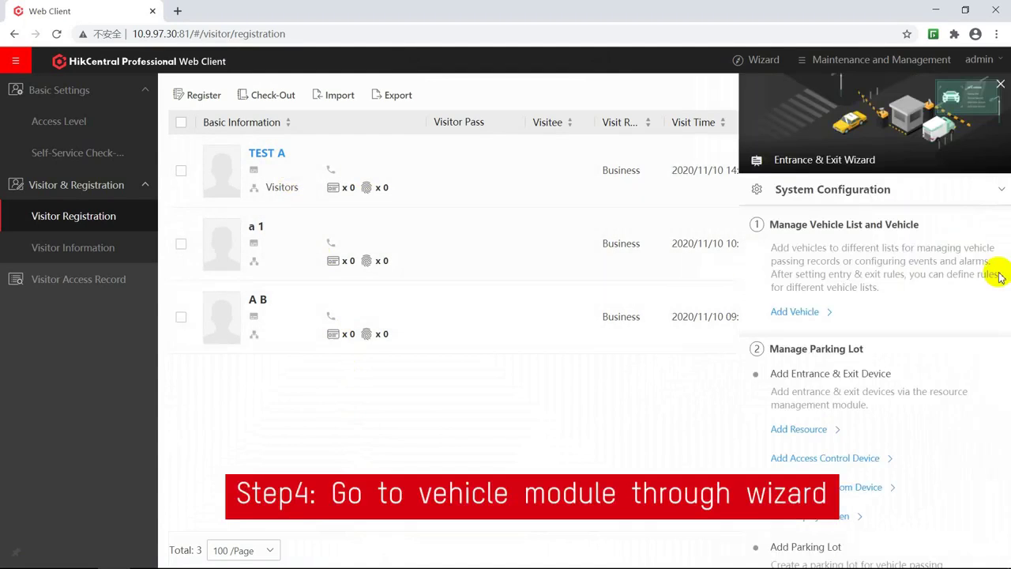
left_click(804, 313)
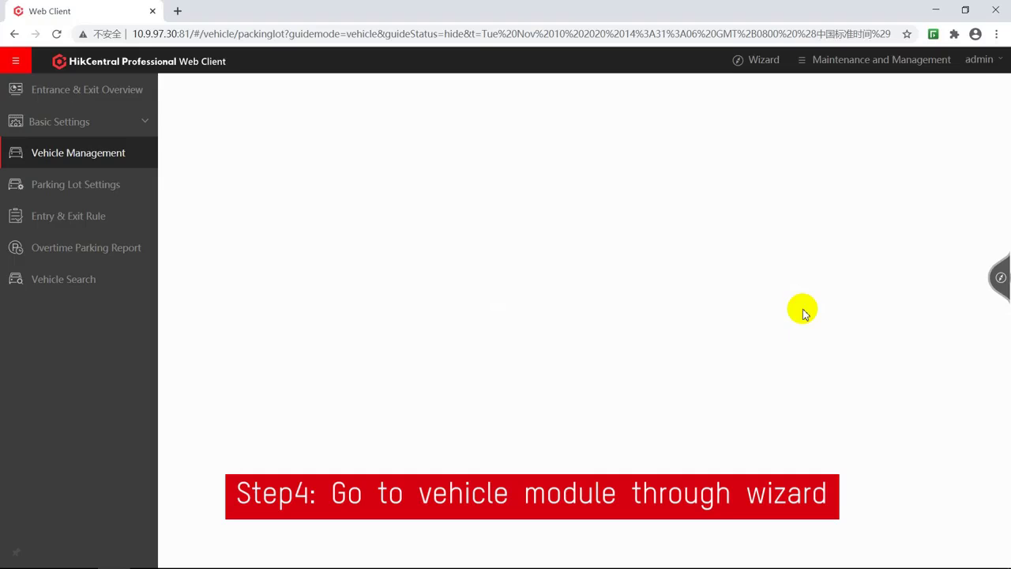
left_click(101, 156)
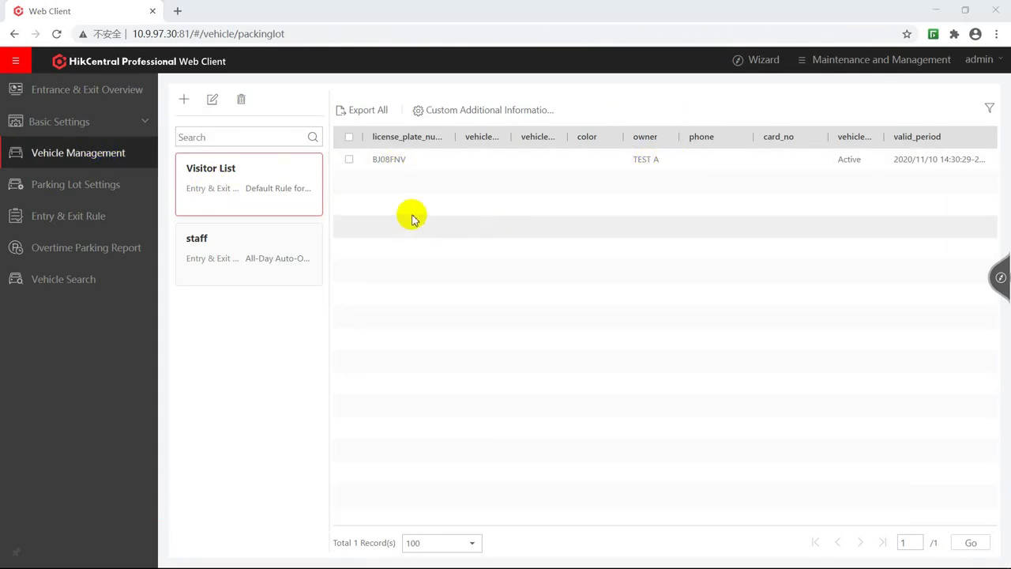
left_click(68, 221)
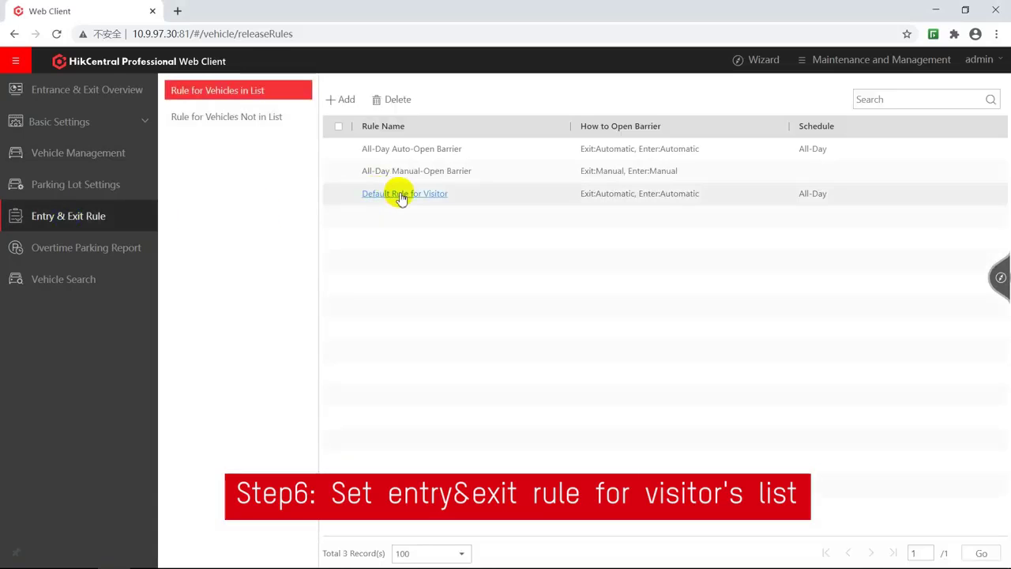
Set Default Rule for Visitor to open the barrier manually for entering vehicles and save.
left_click(399, 194)
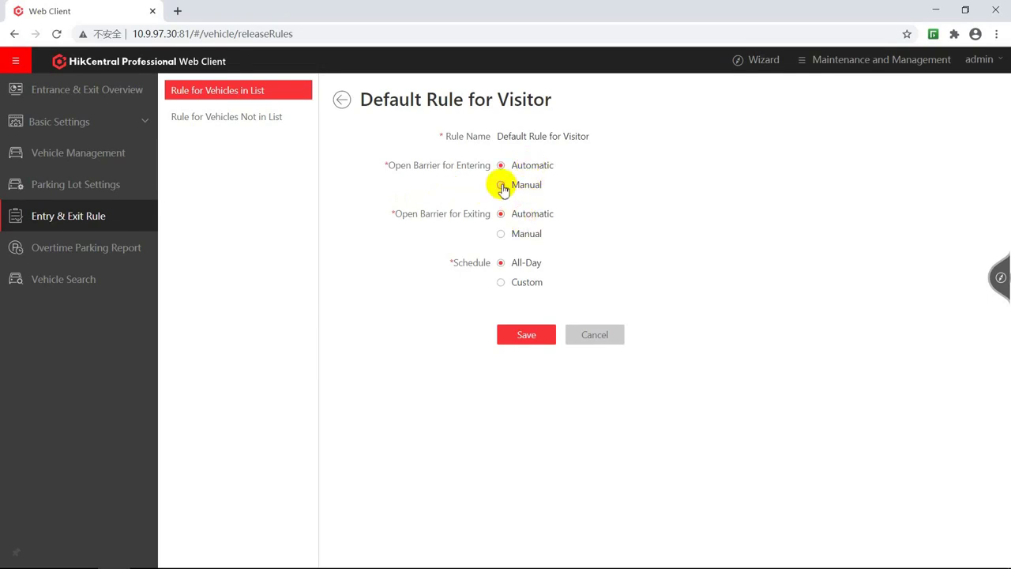
left_click(517, 336)
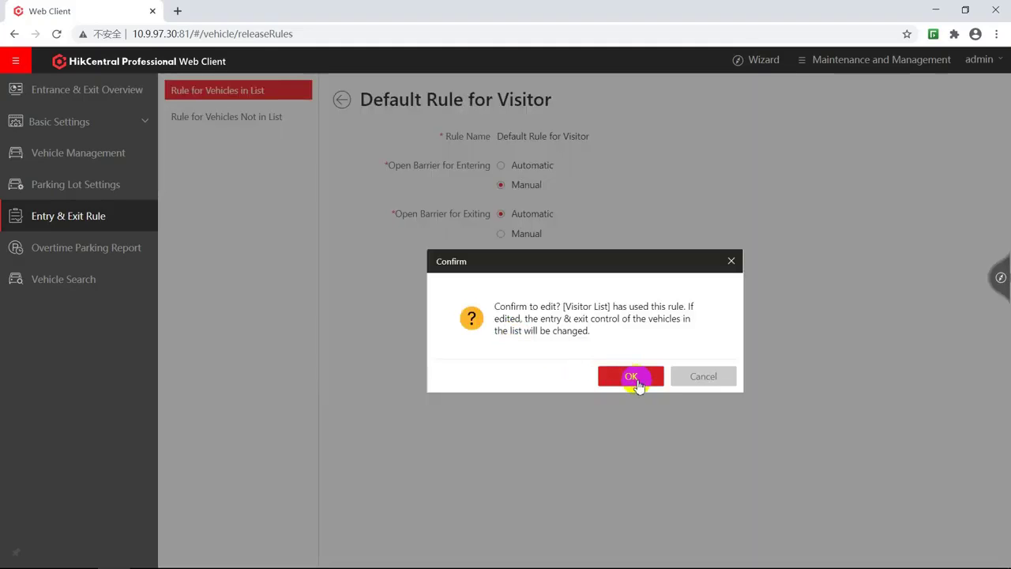
left_click(636, 380)
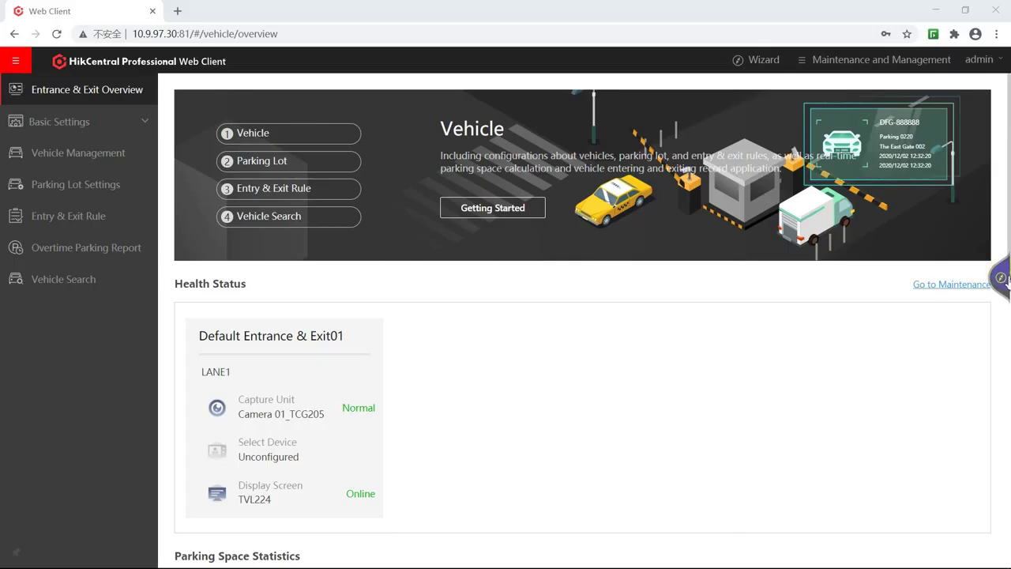
Go to the Video Intercom Device page through the Entrance & Exit Wizard.
left_click(1003, 273)
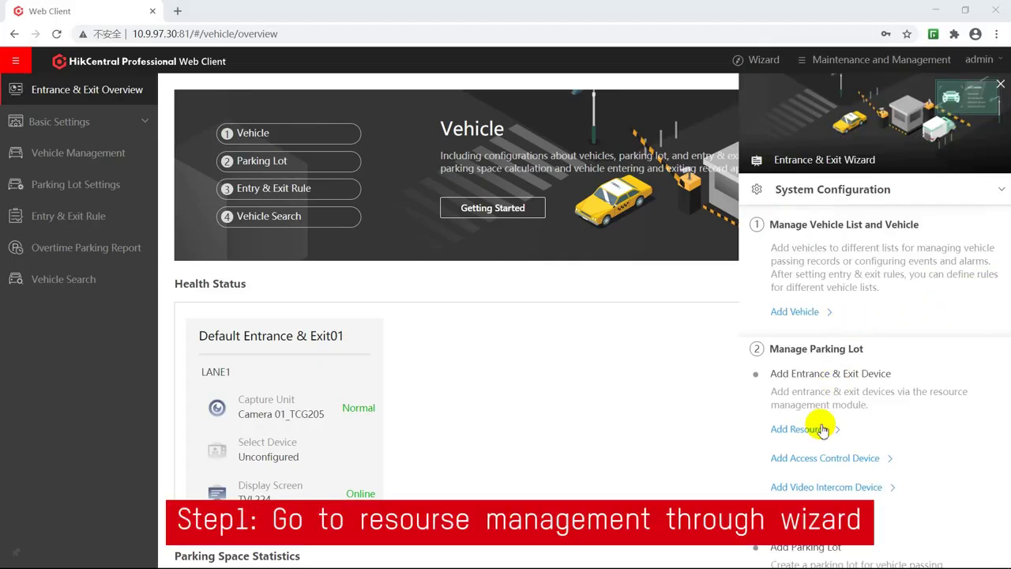
left_click(826, 487)
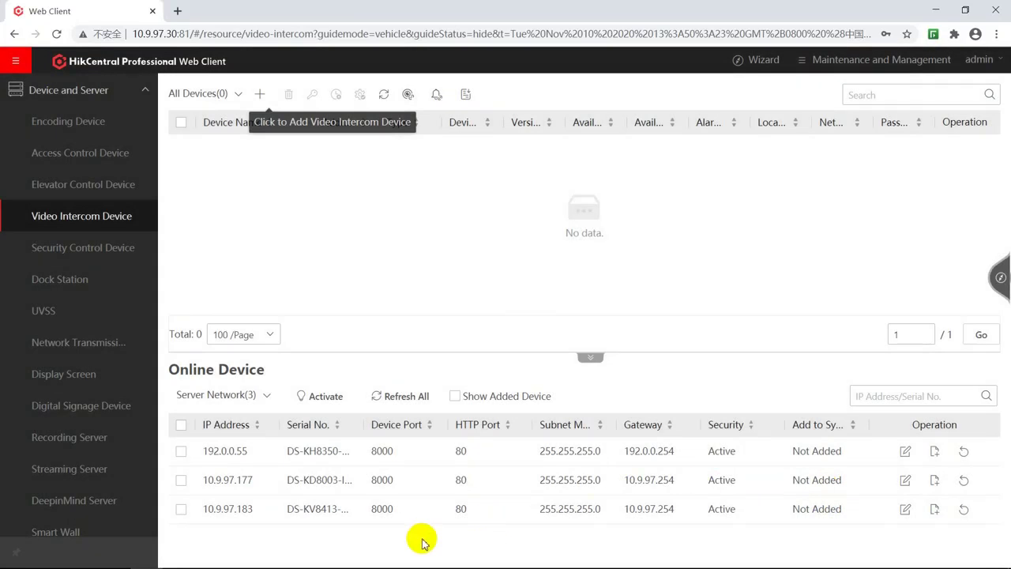
Add online device 10.9.97.183 as a V Series Door Station named KV8413.
left_click(181, 509)
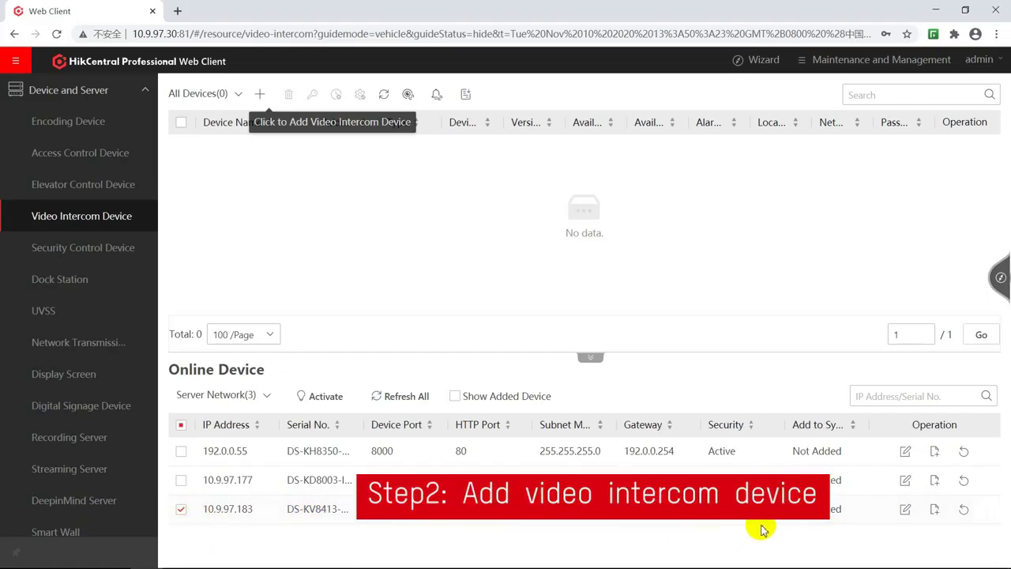
left_click(934, 512)
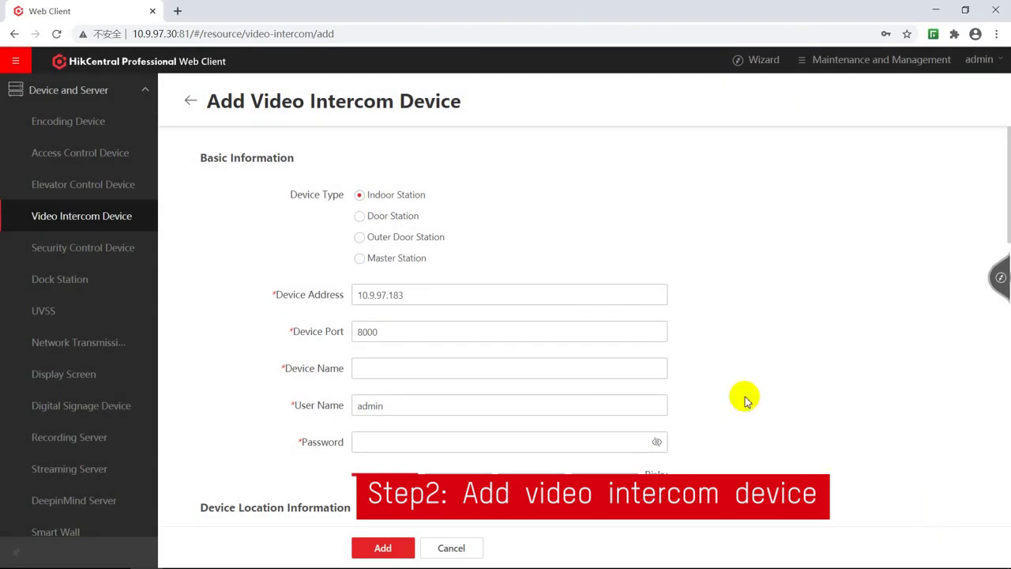
left_click(393, 218)
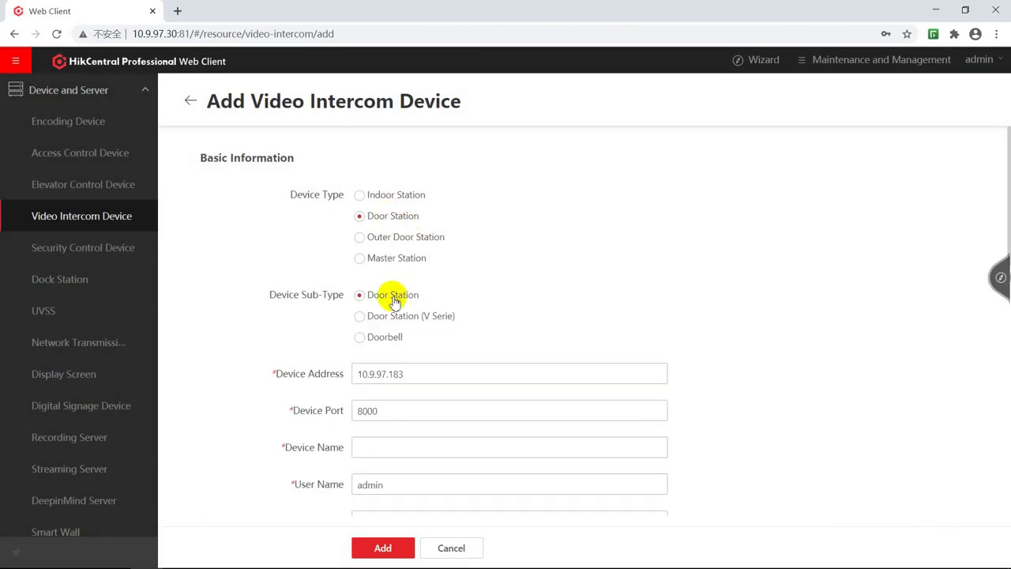
left_click(393, 447)
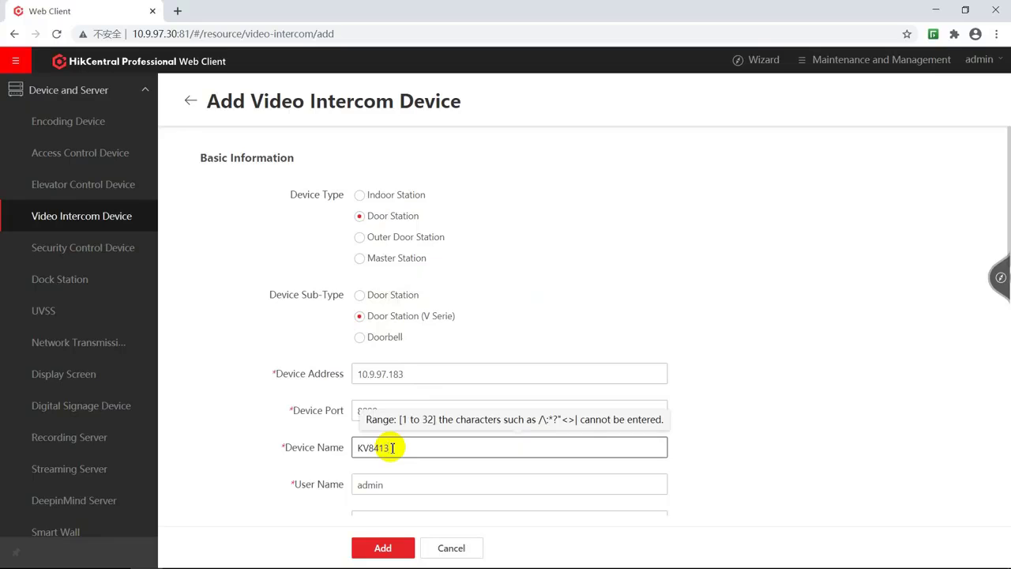
left_click_drag(1006, 200, 1001, 267)
Enter the device login password, set community 1 and building 1, and add it.
left_click(386, 333)
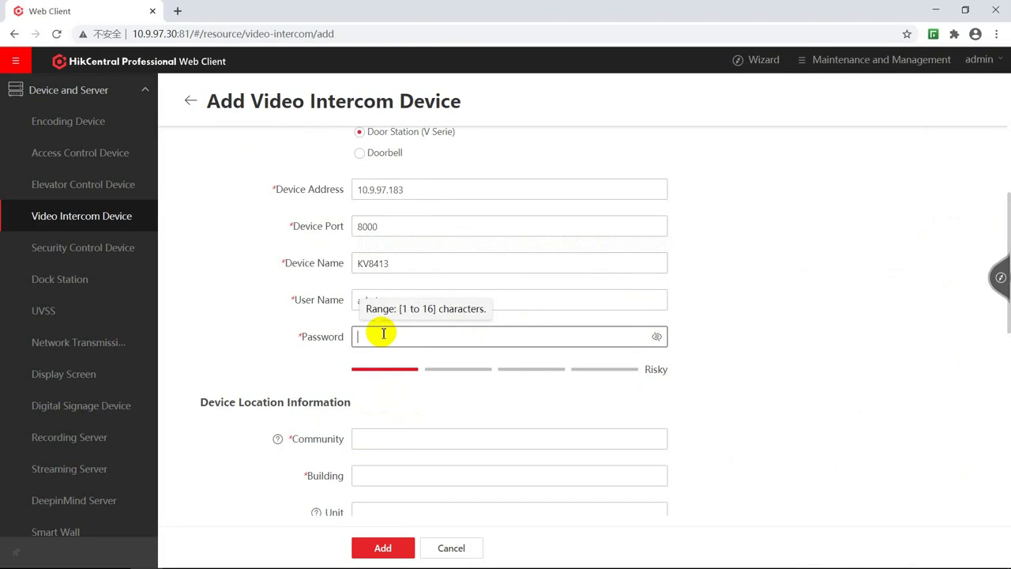
type("1")
left_click(360, 439)
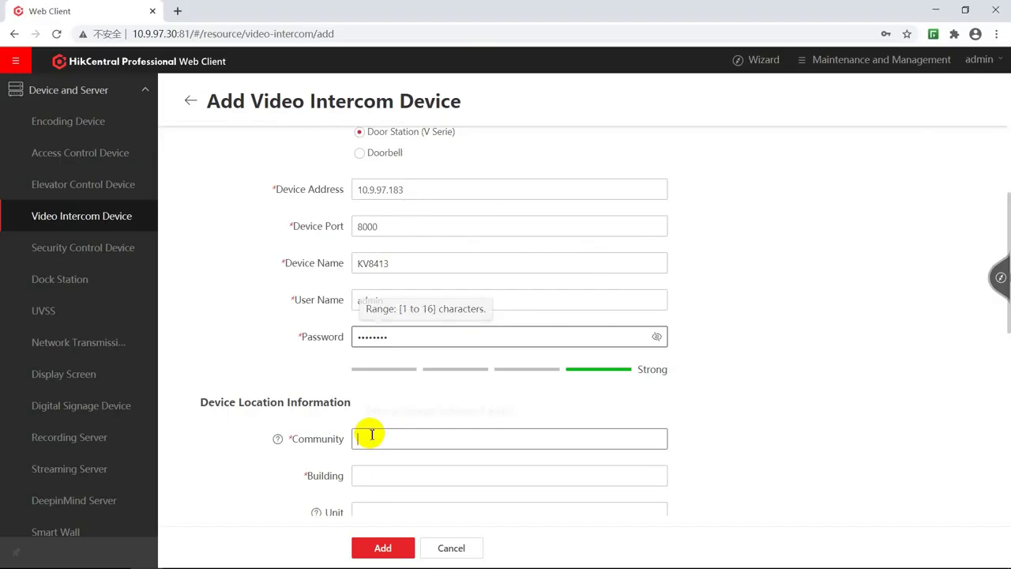
type("1")
left_click(377, 471)
type("1")
left_click(383, 548)
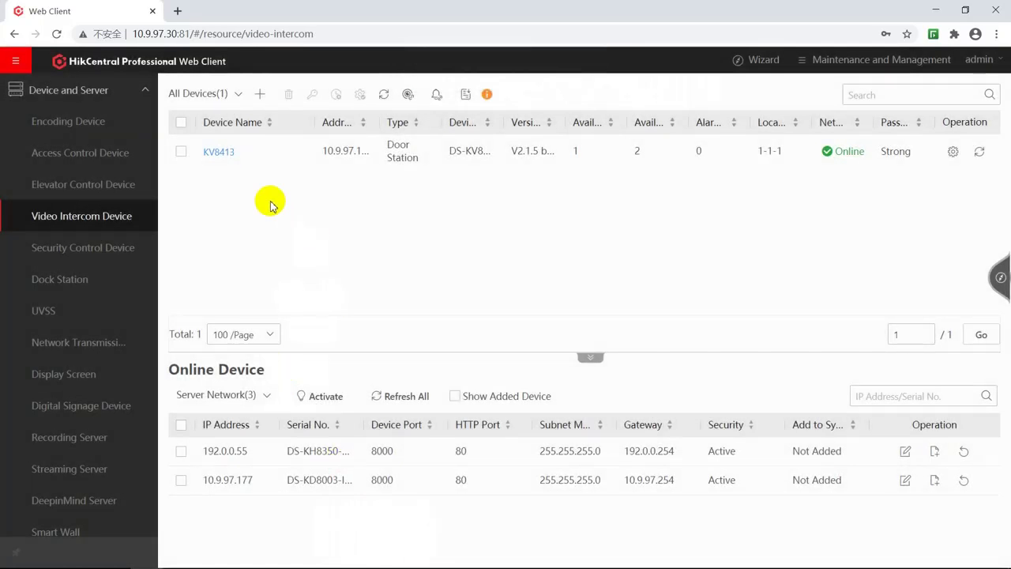
In KV8413's on-device configuration, enable Call Management Center on Button 1 and save.
left_click(220, 154)
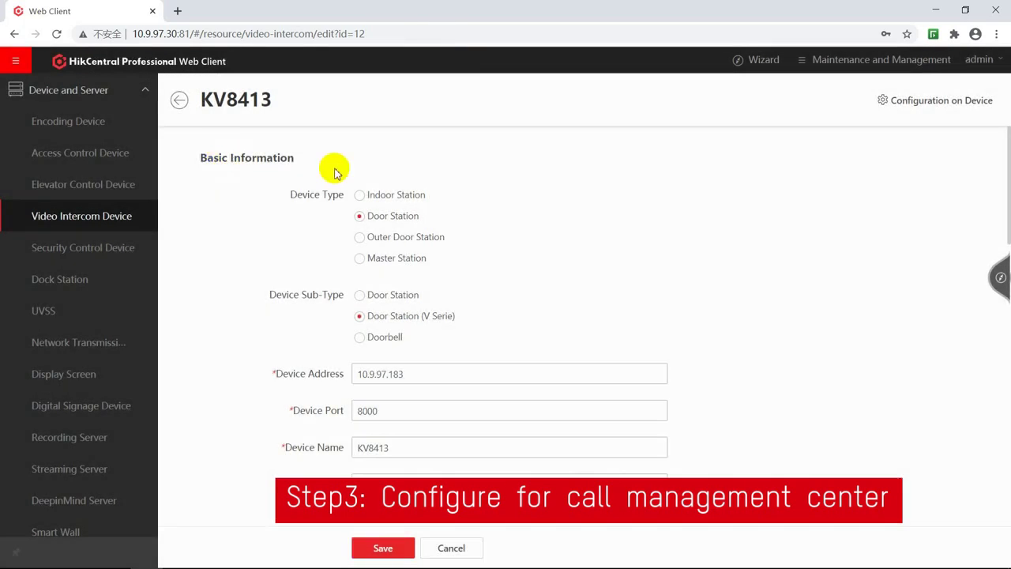
left_click(925, 101)
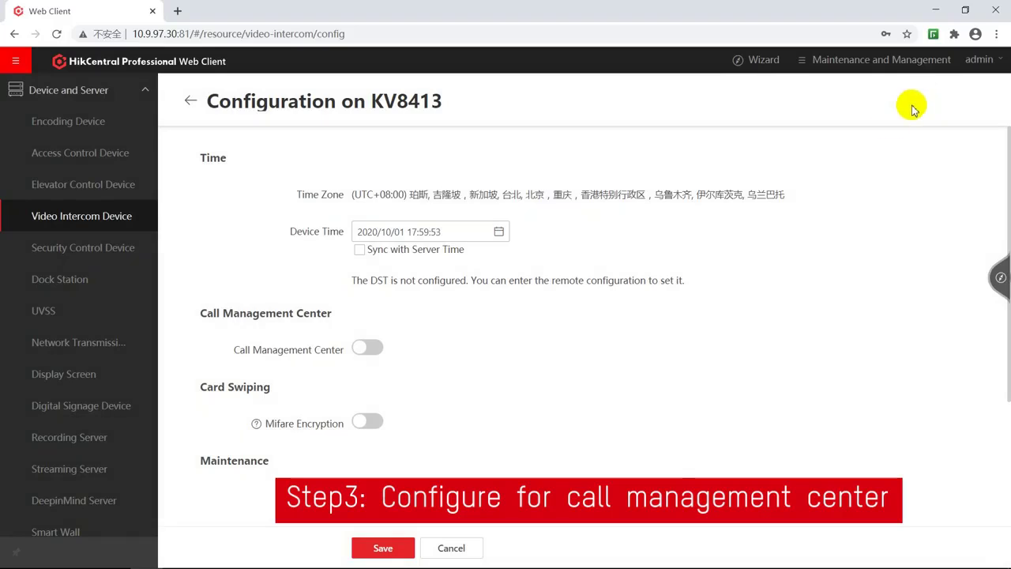
left_click(378, 348)
left_click(497, 388)
left_click(497, 387)
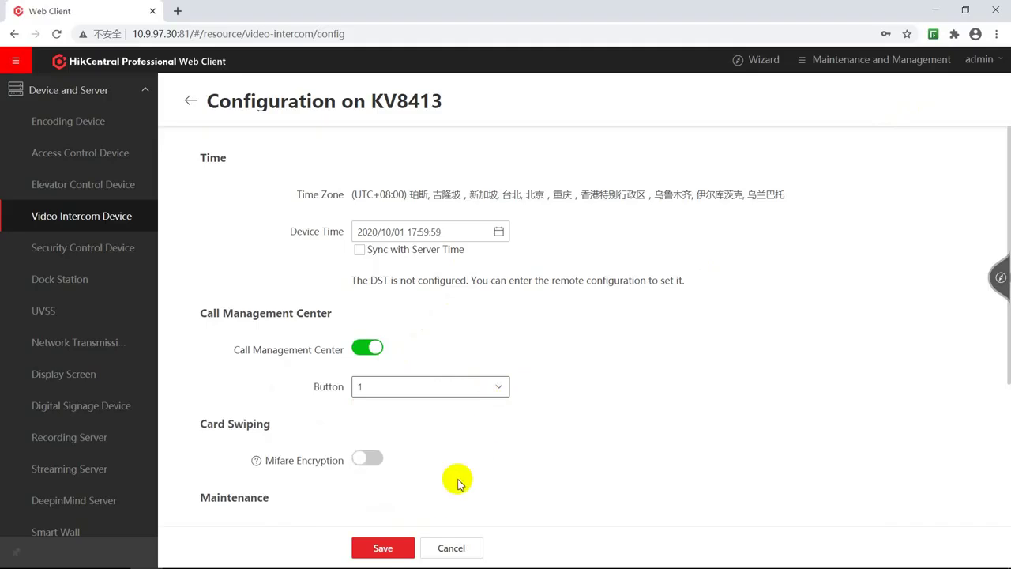
left_click(384, 547)
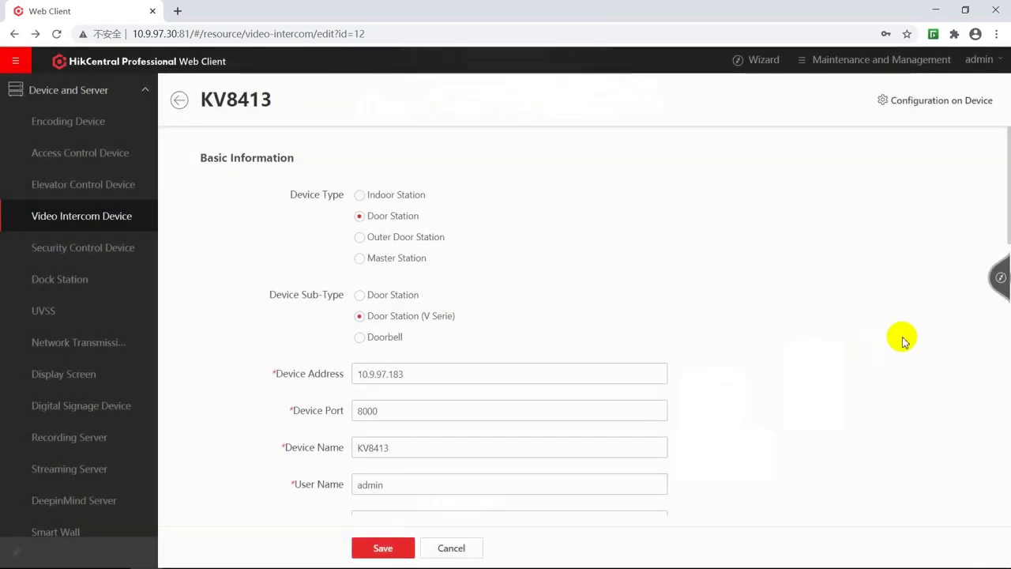
Open Call Accept Setting in the vehicle module's basic settings via the wizard.
left_click(1000, 277)
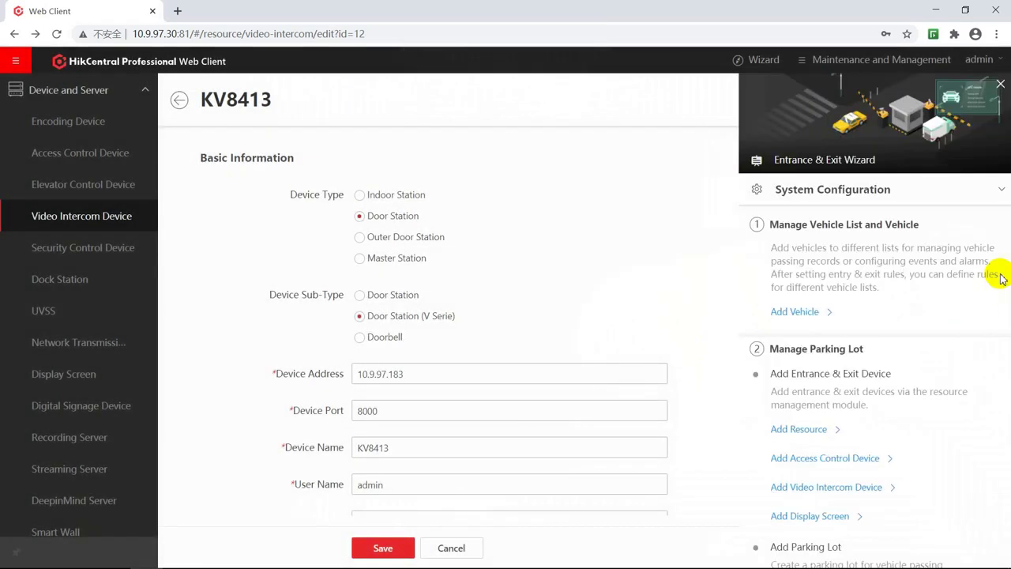
left_click(789, 312)
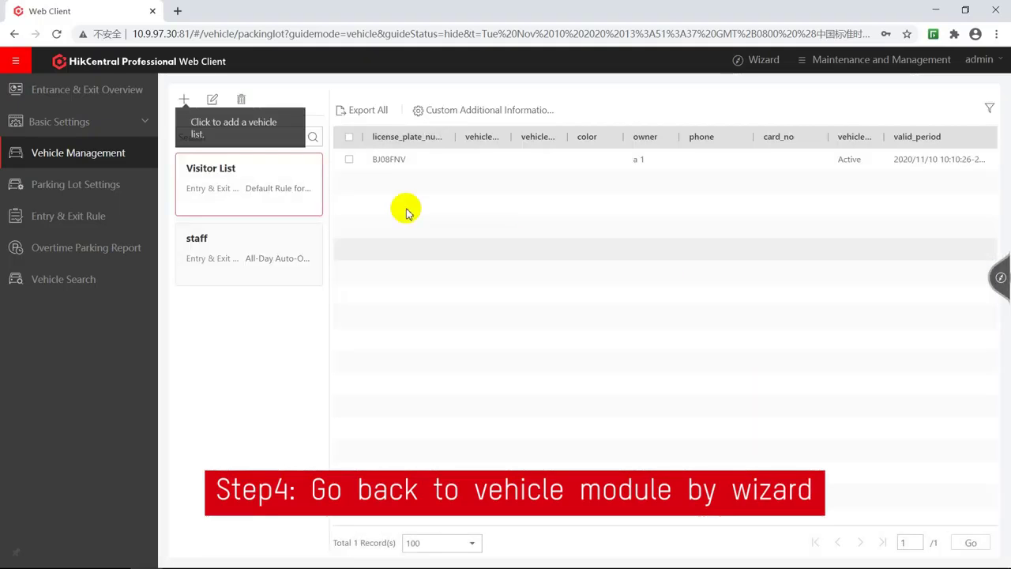
left_click(95, 125)
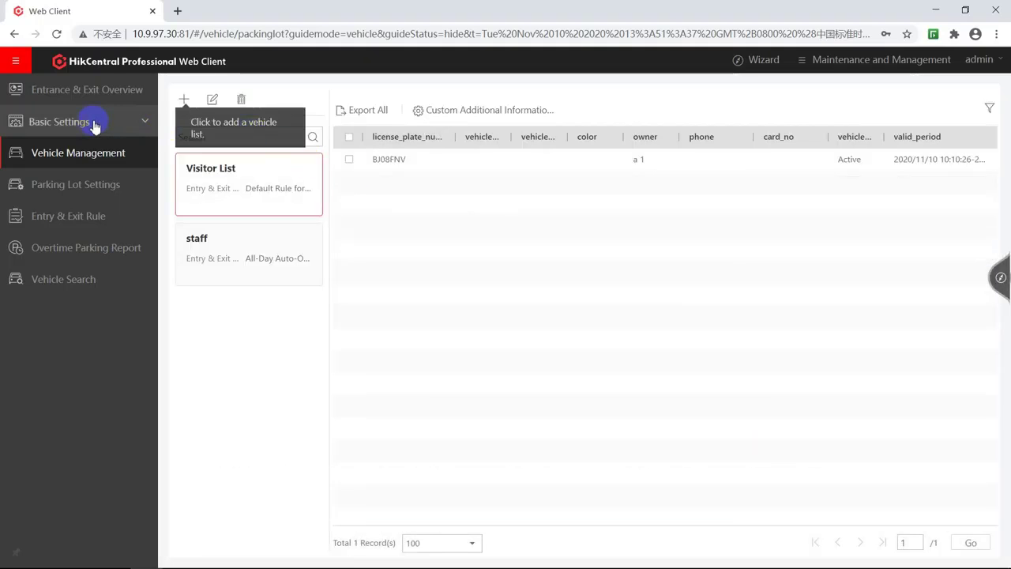
left_click(91, 185)
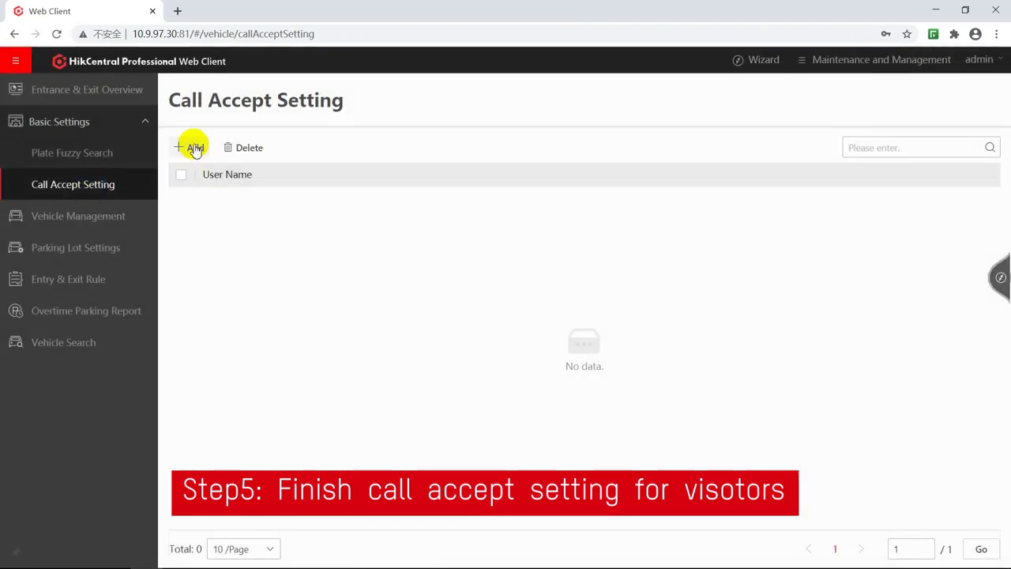
Add the admin user from the All group as a call accept person.
left_click(194, 147)
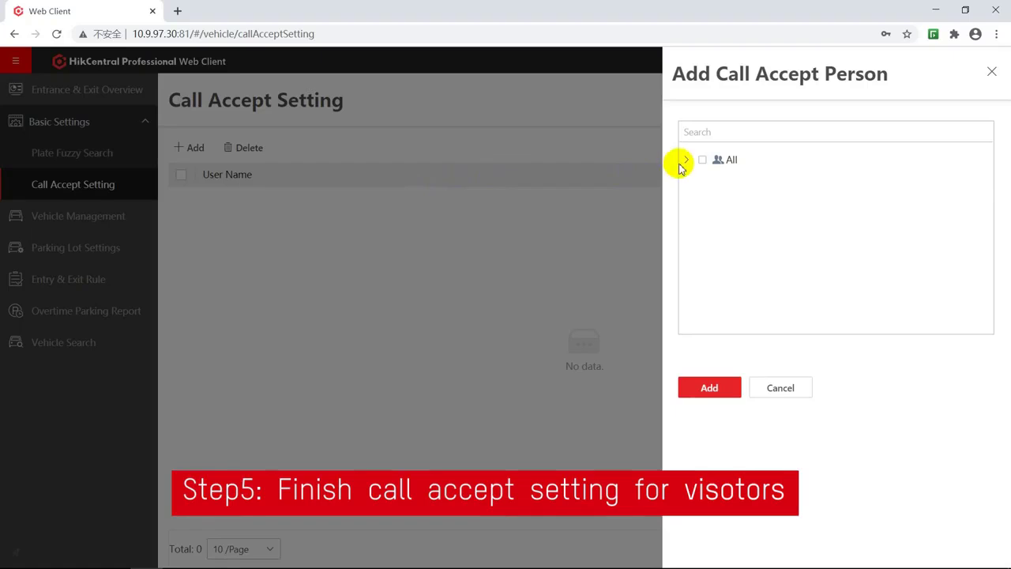
left_click(686, 160)
left_click(701, 160)
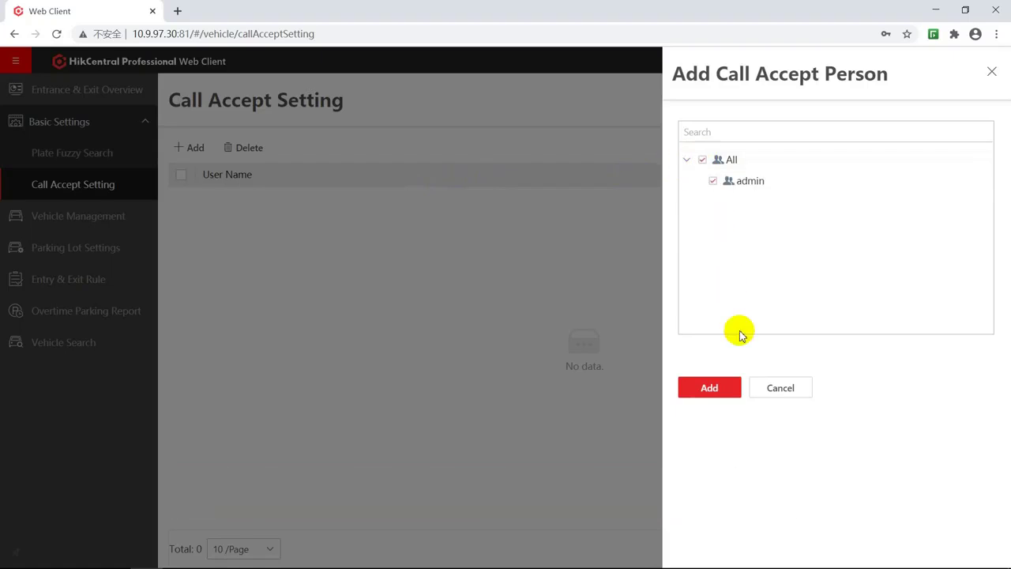
left_click(725, 389)
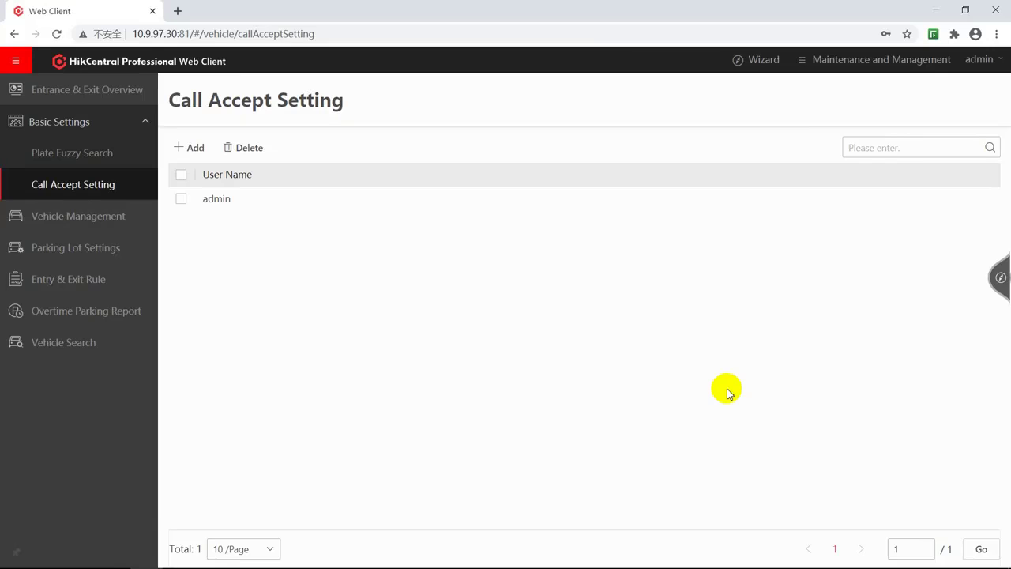
left_click(63, 249)
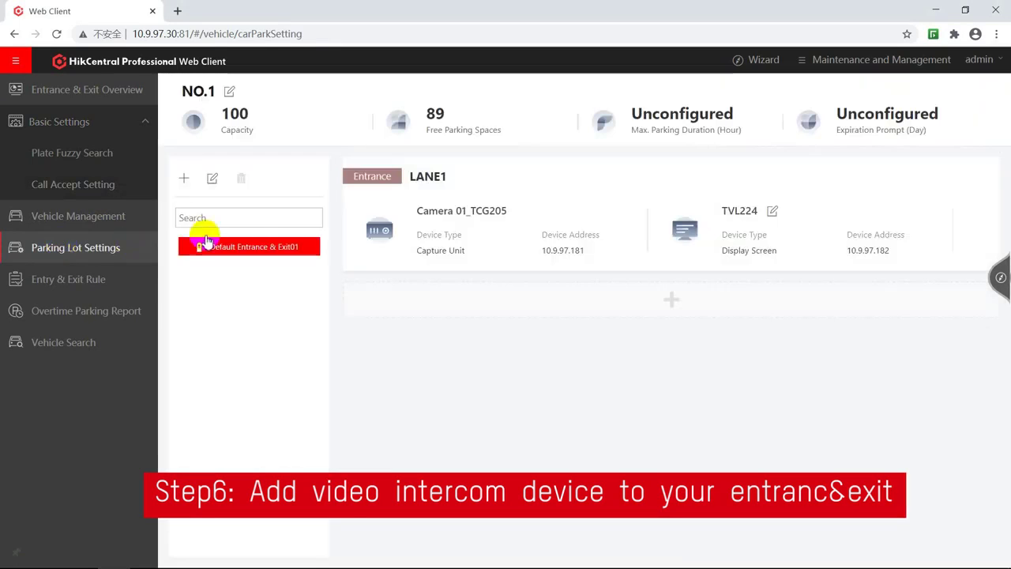
Edit lane LANE1 to add video intercom device KV8413, then save the lane.
mouse_move(422, 191)
left_click(462, 178)
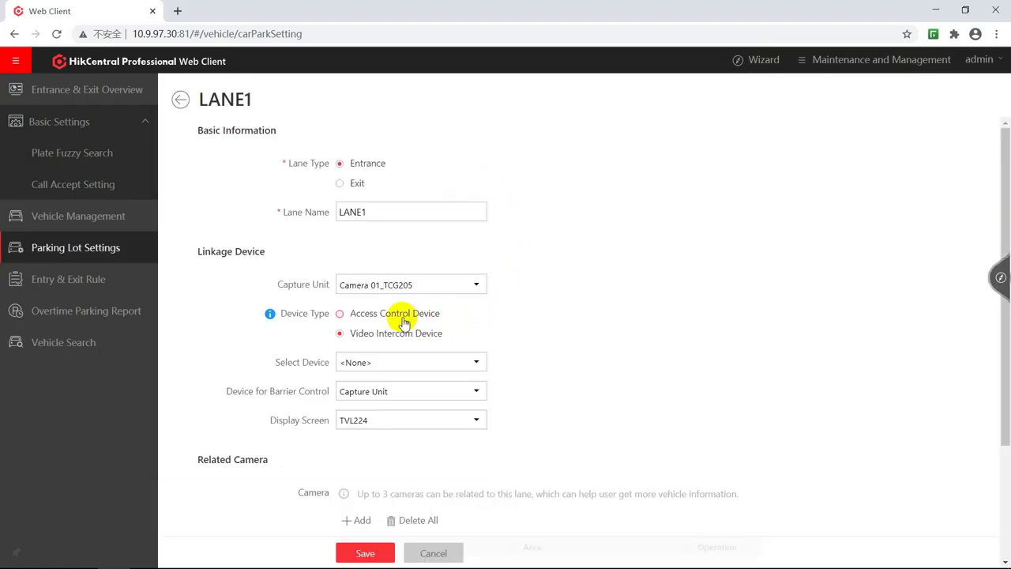
left_click(476, 361)
left_click(374, 401)
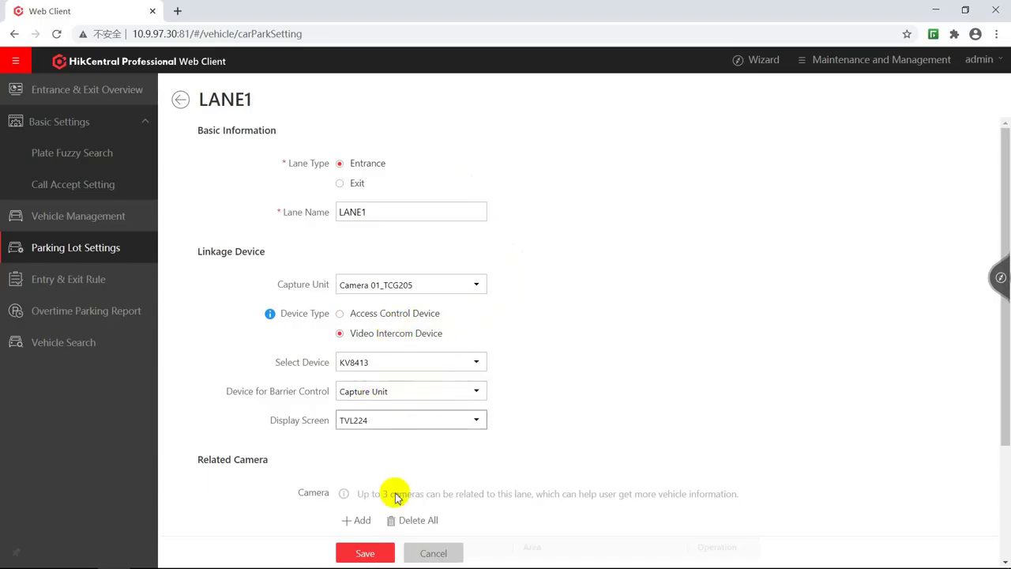
left_click(365, 553)
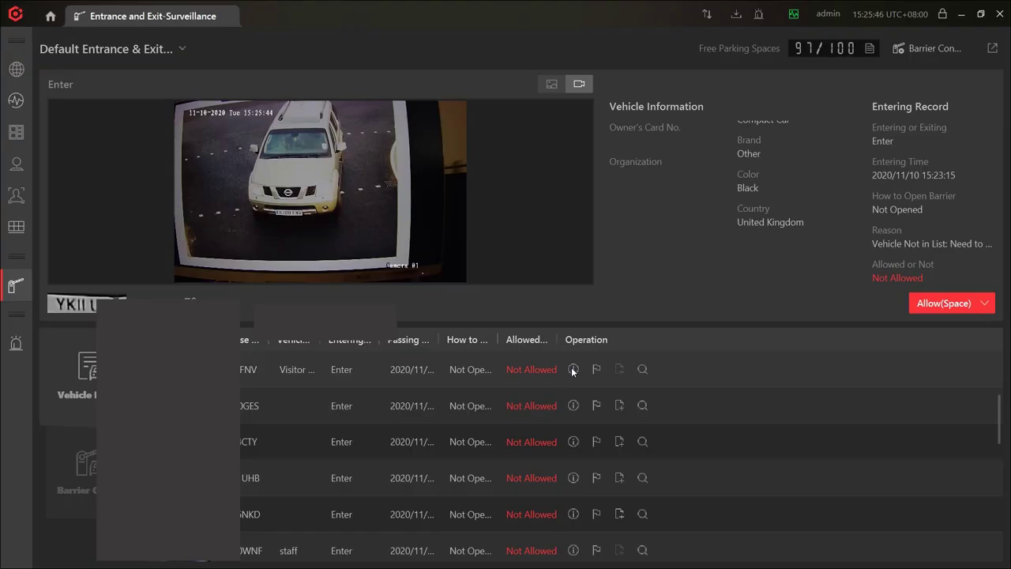
left_click(572, 366)
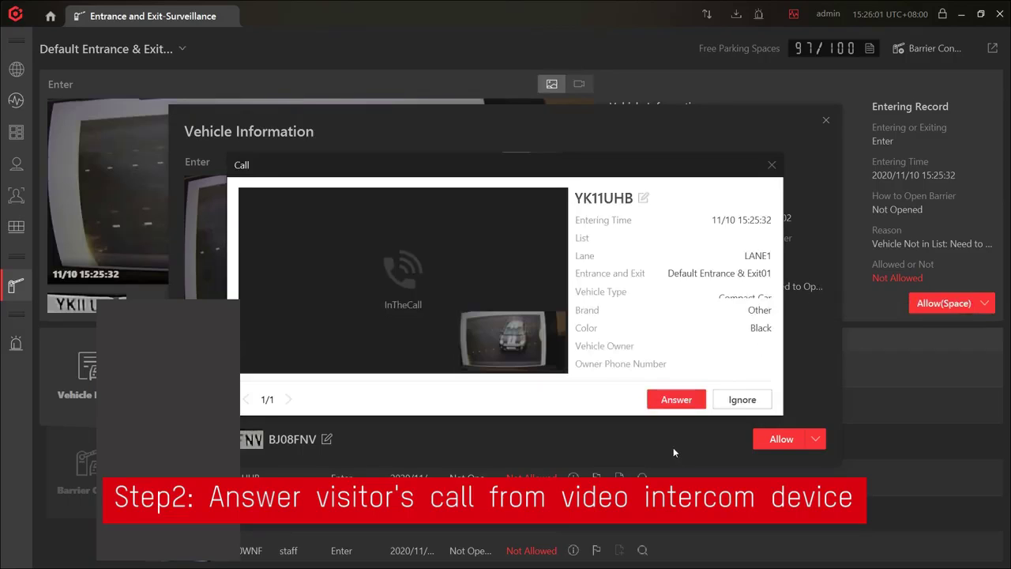
left_click(667, 407)
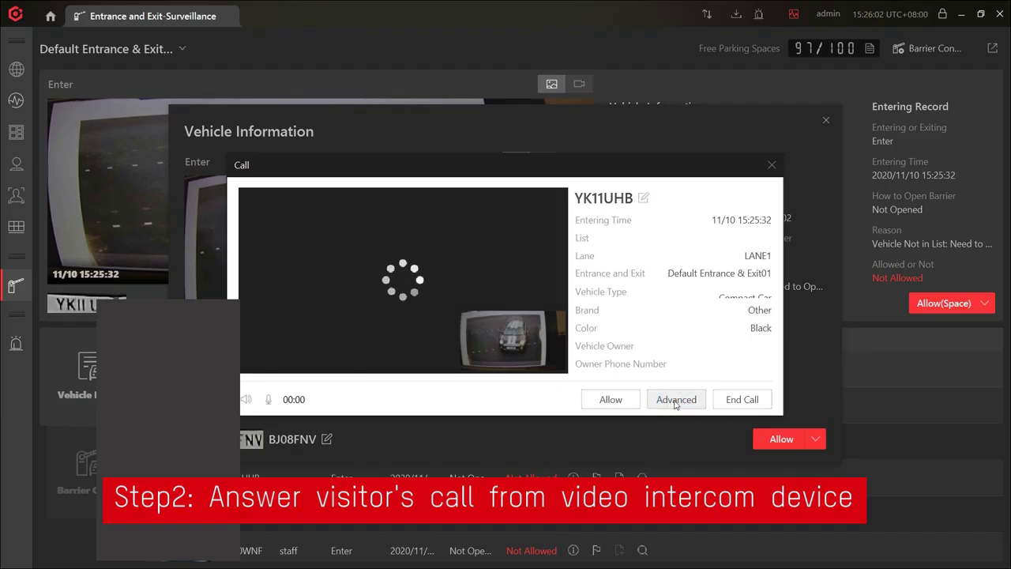
left_click(737, 399)
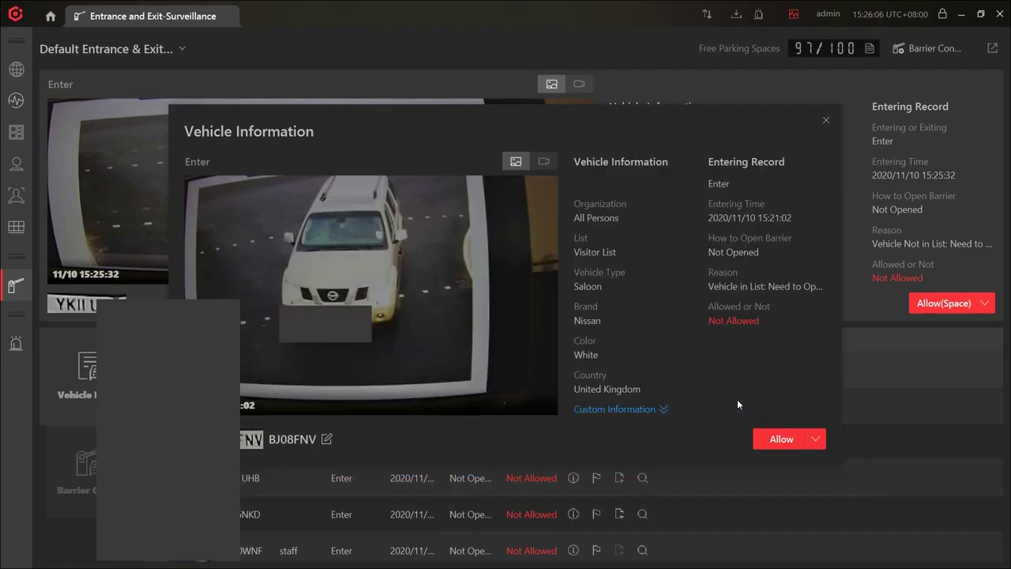
left_click(790, 438)
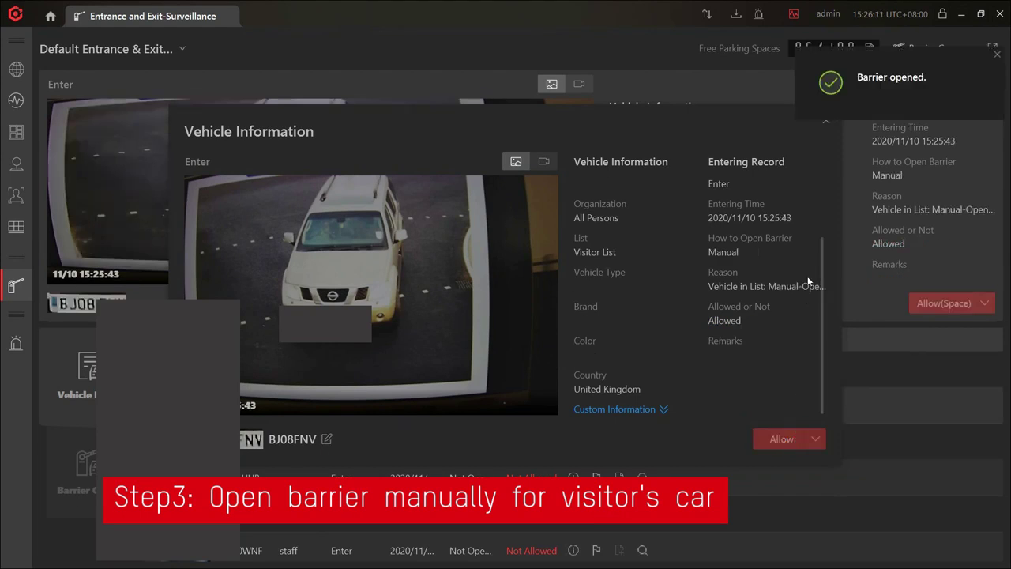
left_click(825, 121)
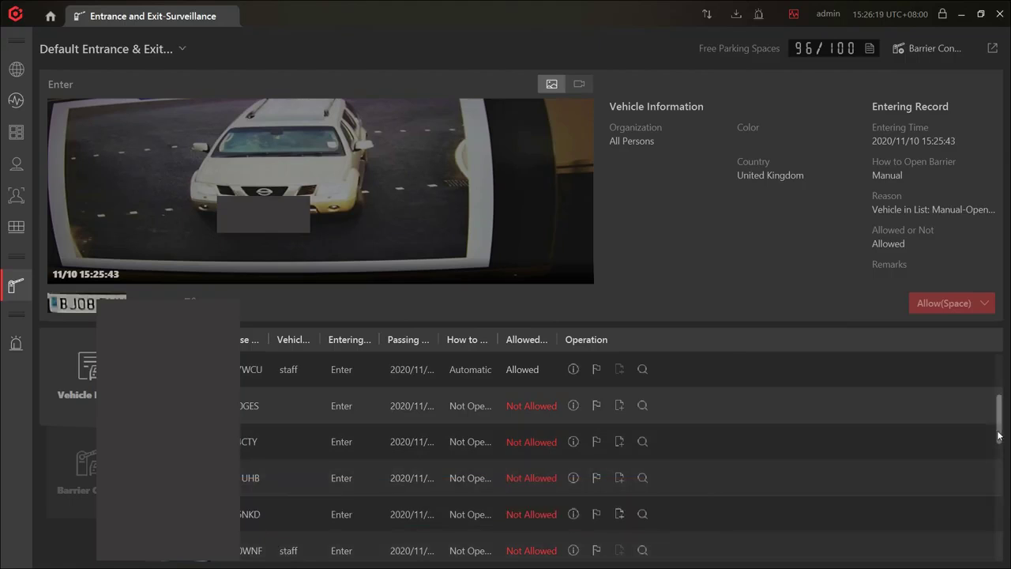
left_click_drag(998, 426, 997, 373)
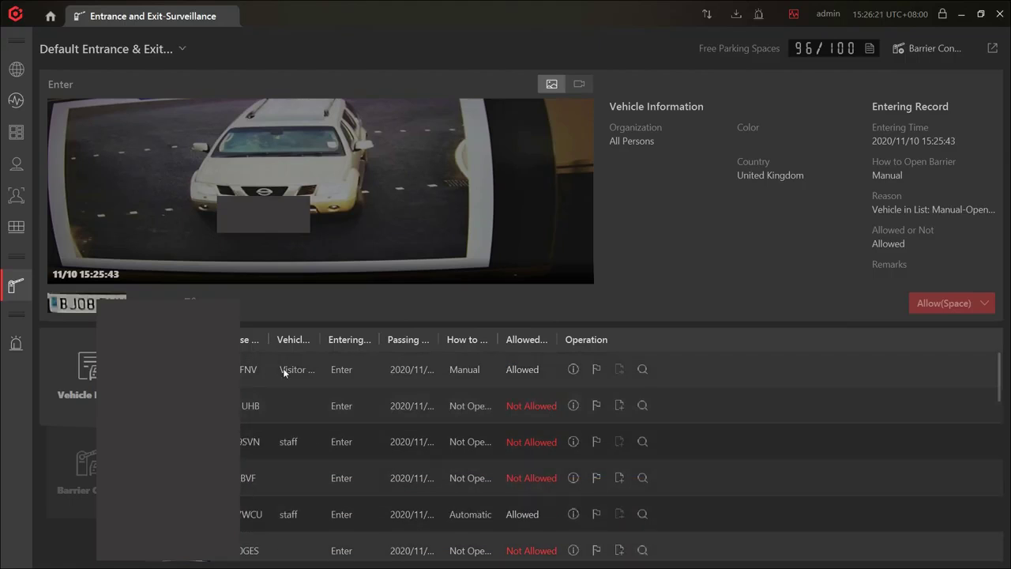
left_click(574, 369)
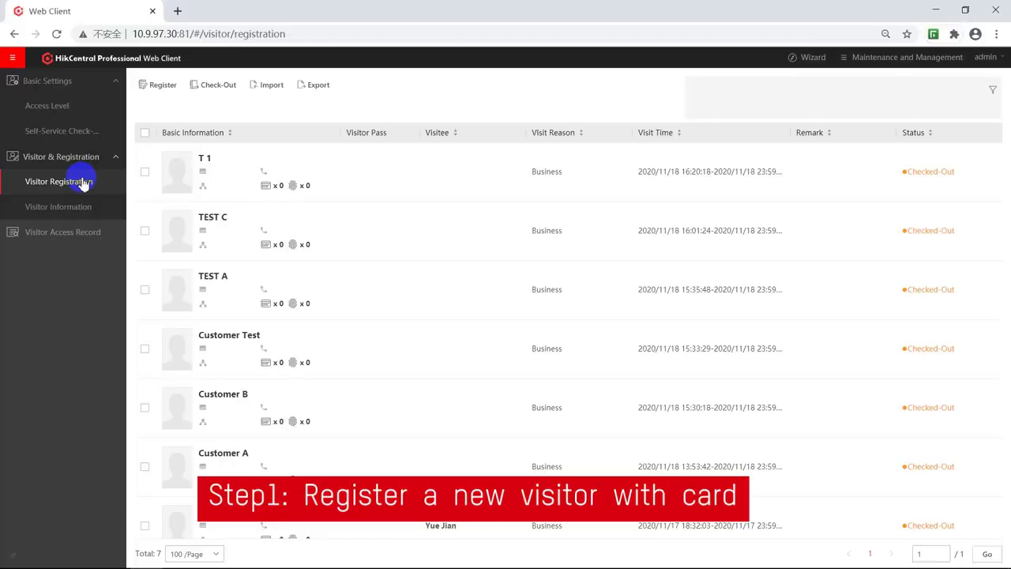
Open a blank visitor Register form from Visitor Registration.
left_click(164, 89)
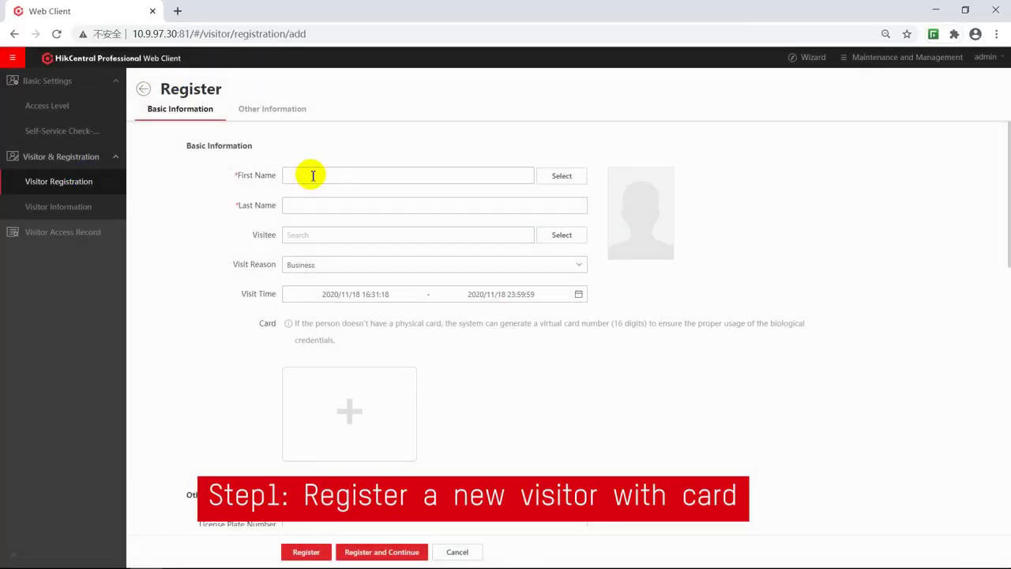
Fill in the visitor's first name and move to the last name.
left_click(313, 175)
type("TEST")
key("Tab")
type("TEST")
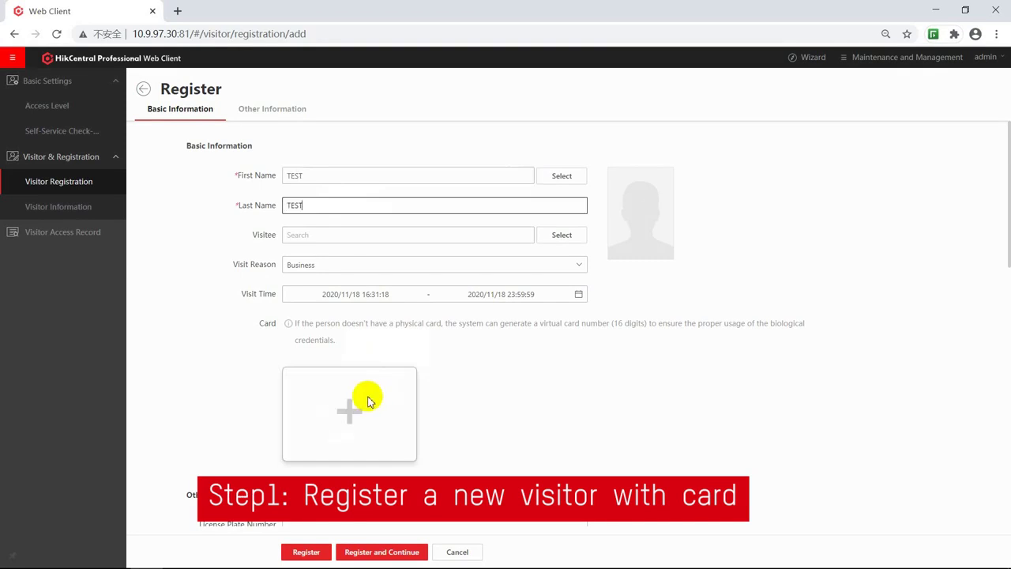
Add a visitor card issued through card reader door Door1_KV8413.
left_click(352, 409)
left_click(338, 399)
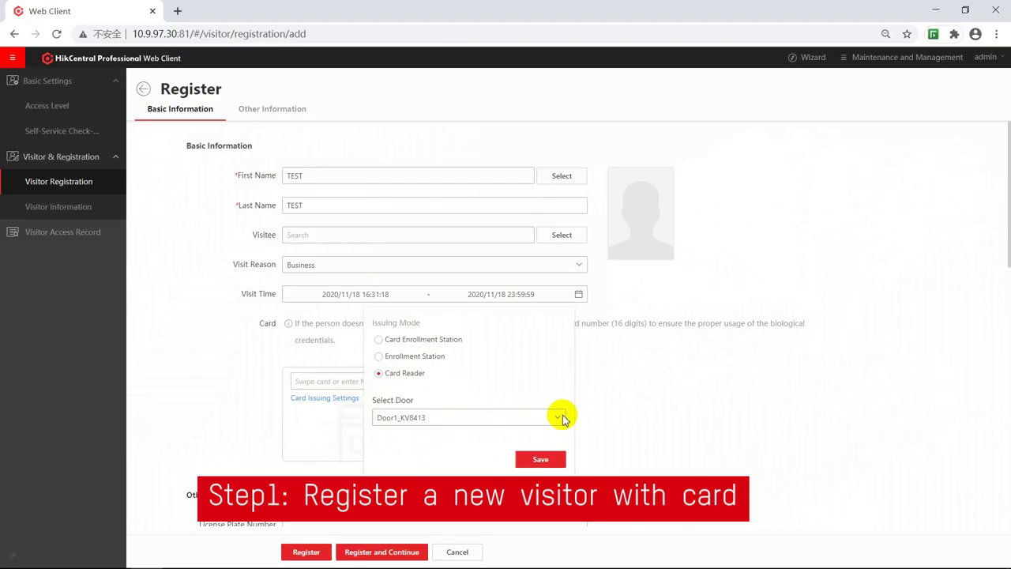
left_click(560, 417)
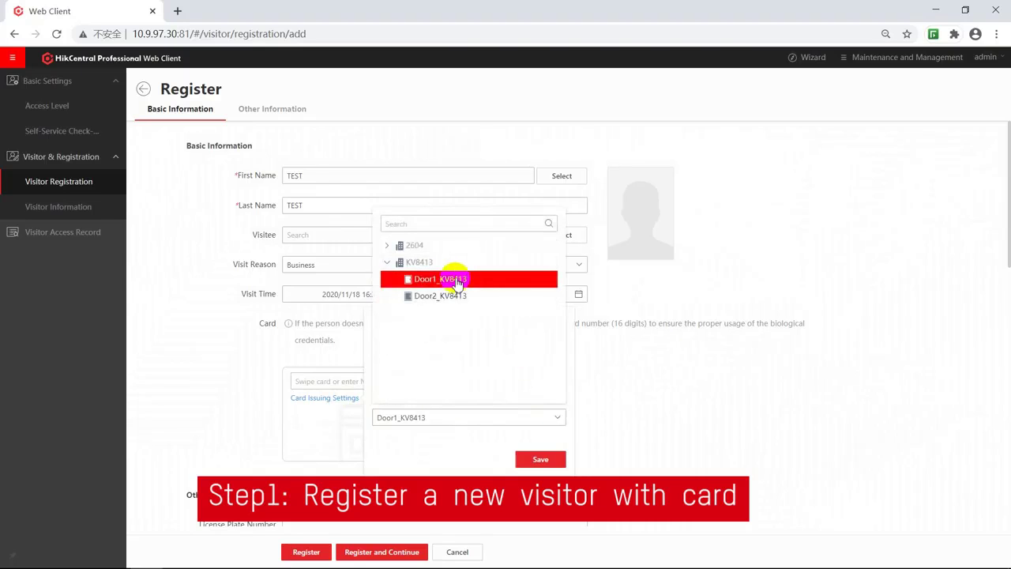
left_click(452, 281)
left_click(545, 459)
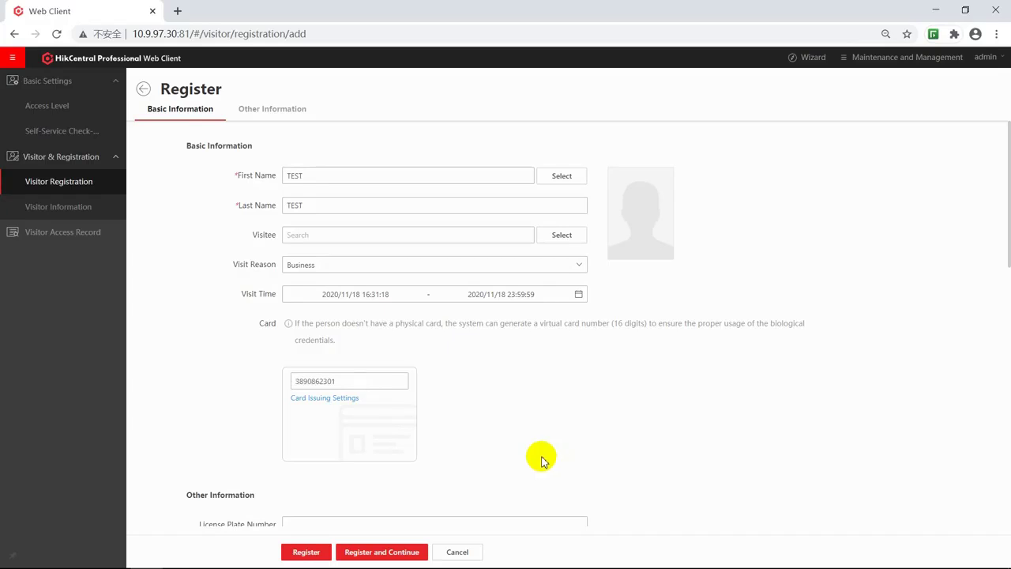
Enter licence plate TT88ABC under Other Information and complete the registration.
left_click(274, 109)
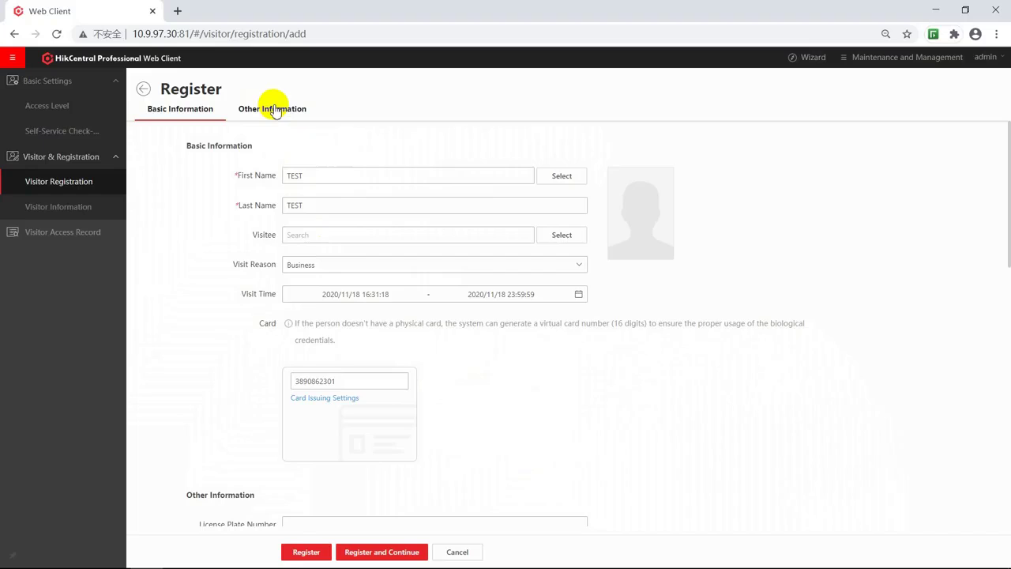
left_click(311, 176)
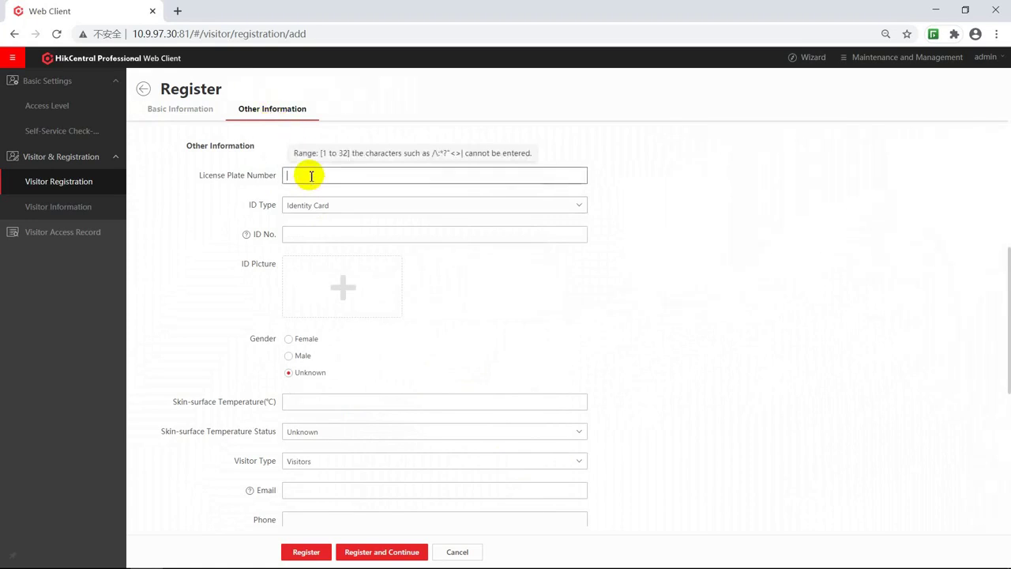
type("TT88ABC")
left_click(307, 553)
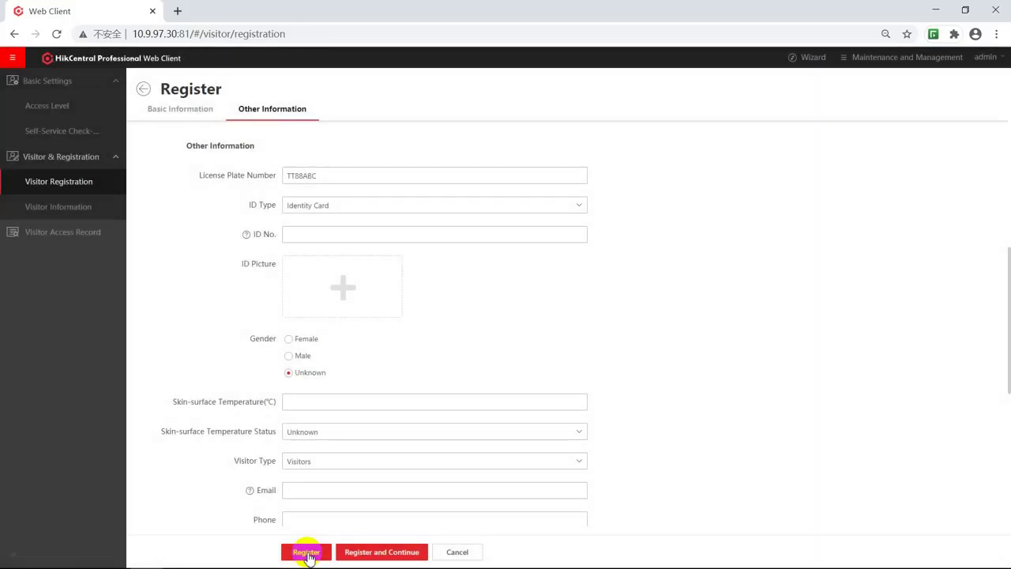
left_click(307, 553)
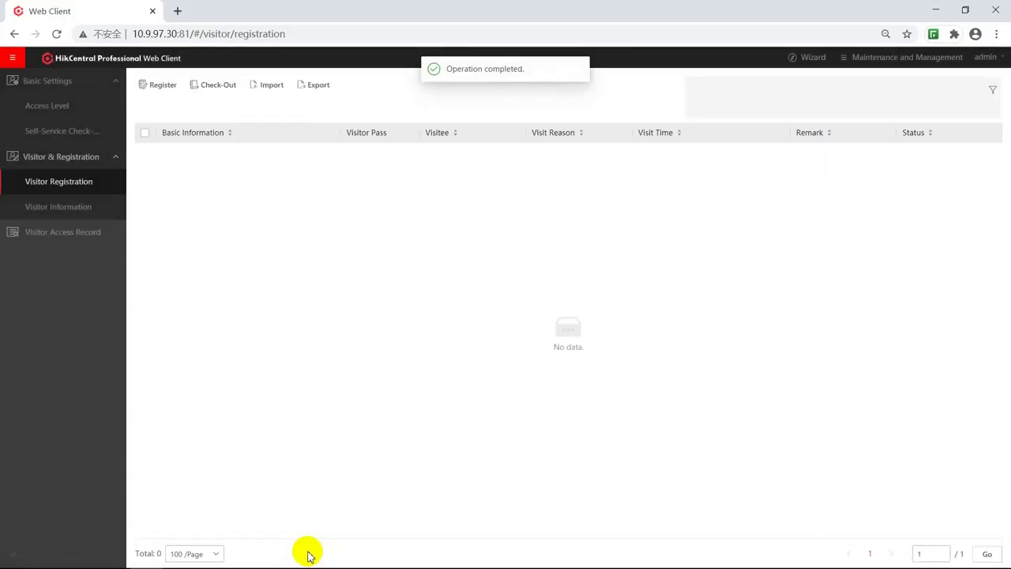
In Entrance & Exit Overview, save Default Rule for Visitor with automatic all-day barrier opening.
left_click(13, 58)
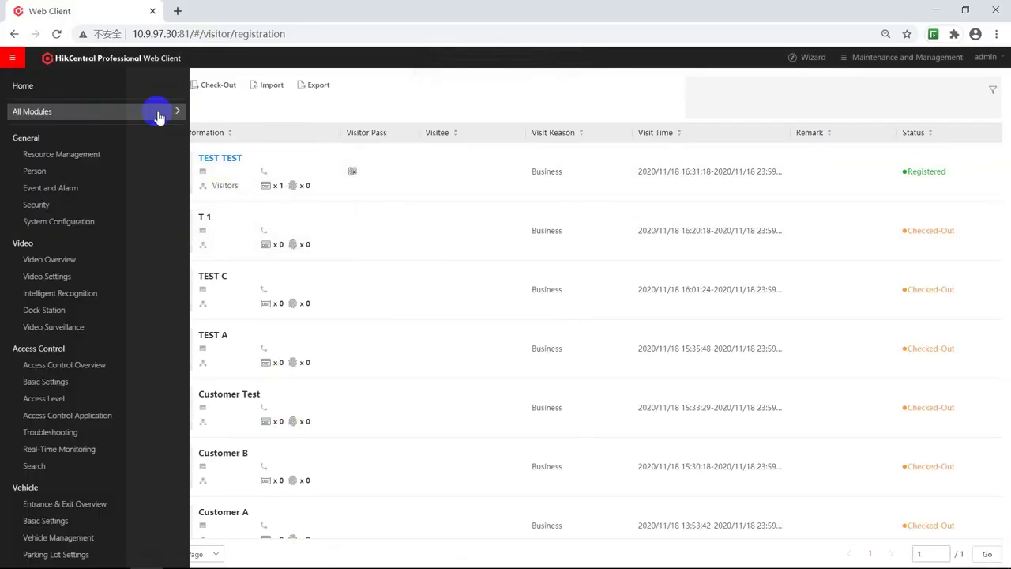
mouse_move(158, 111)
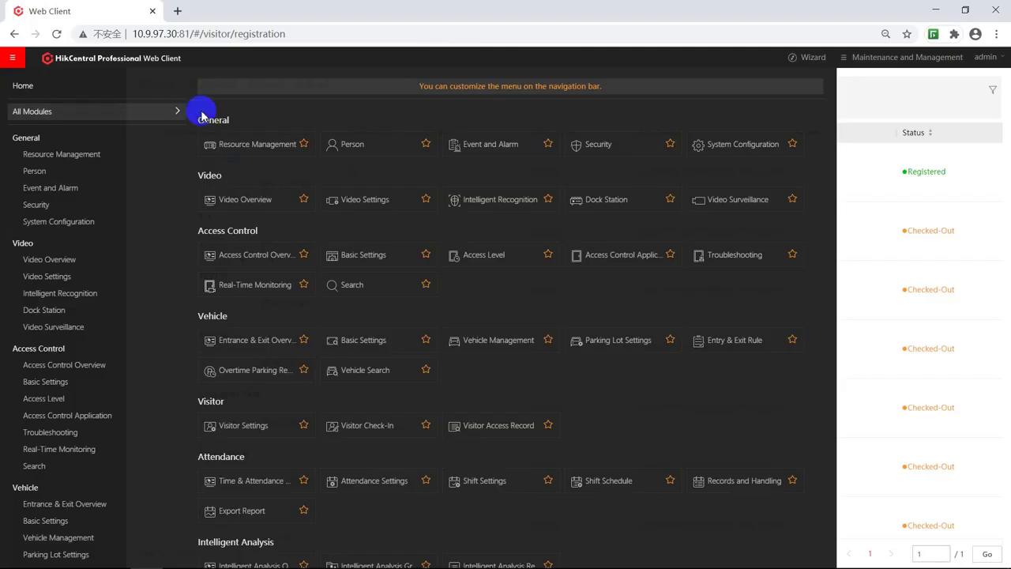
left_click(247, 344)
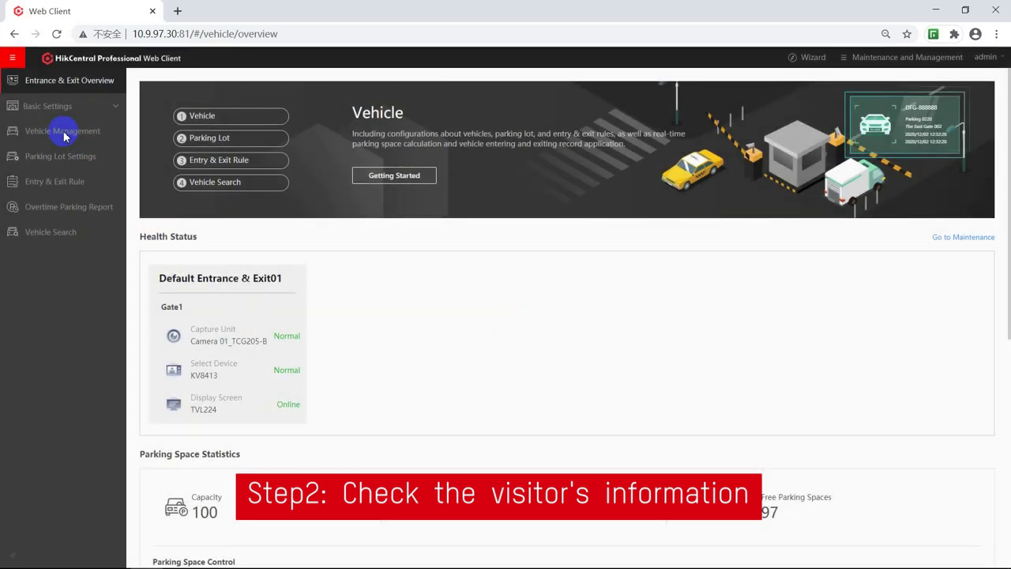
left_click(67, 133)
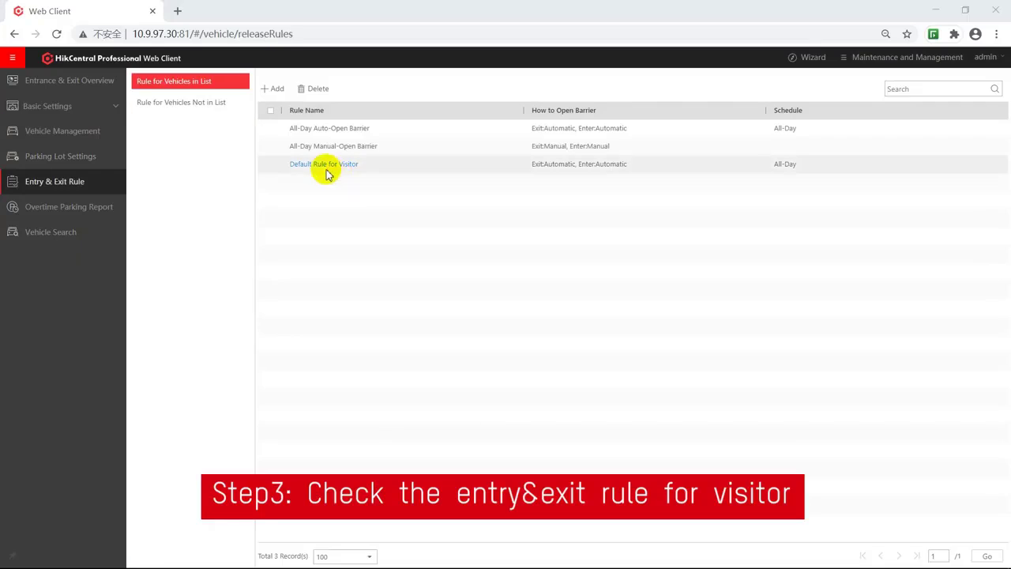
left_click(323, 167)
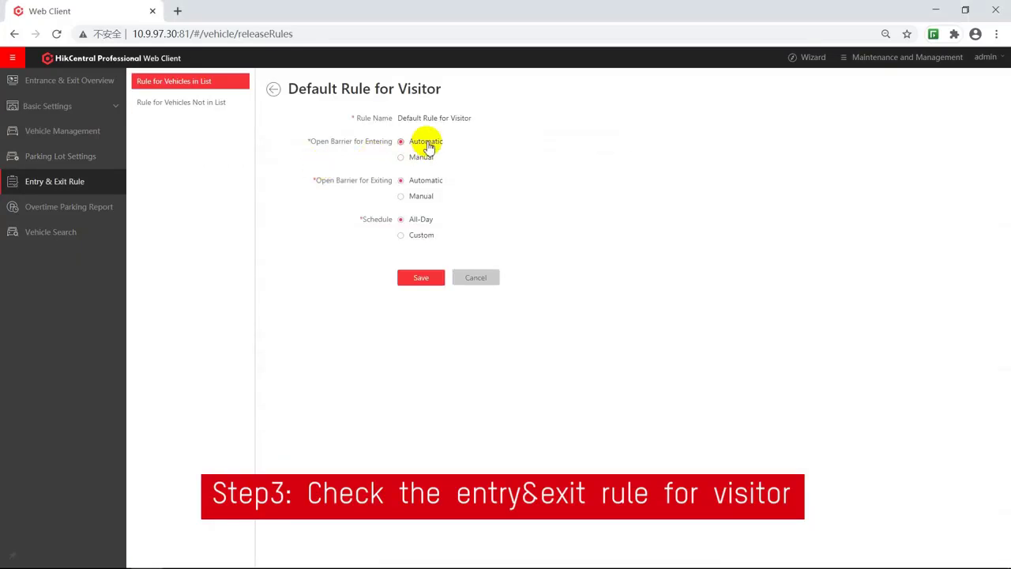
left_click(426, 278)
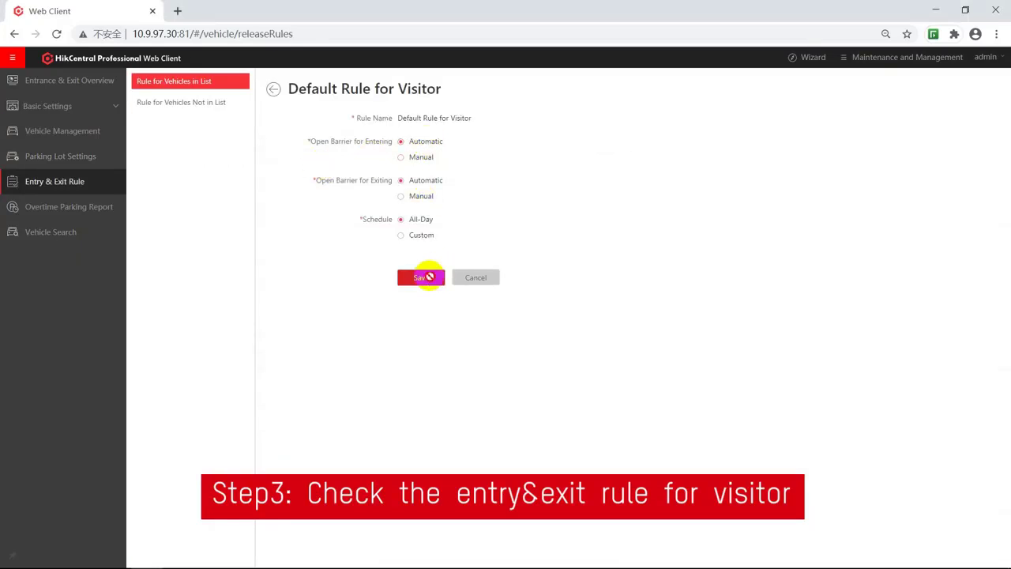
left_click(605, 362)
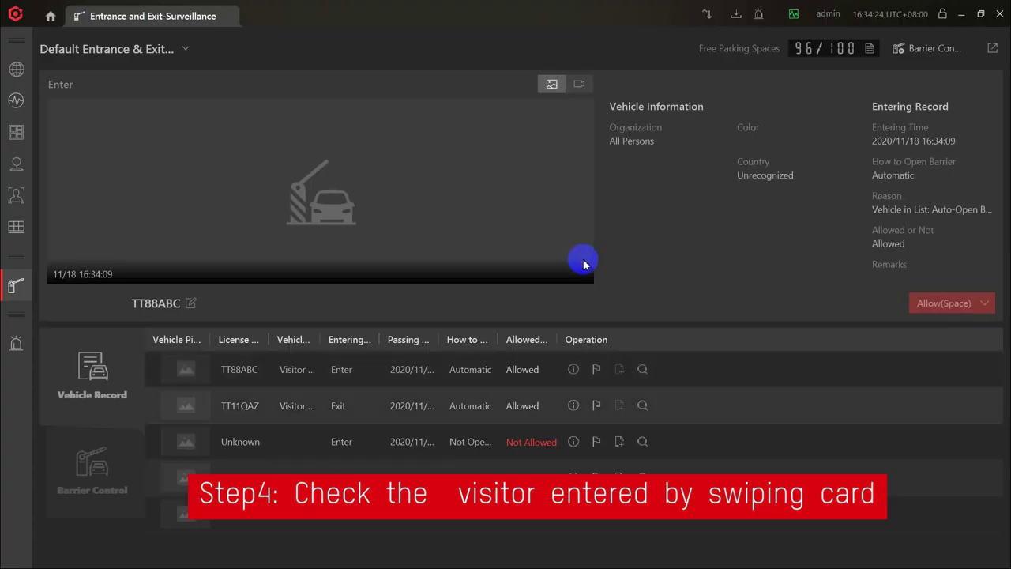
Open TT88ABC's vehicle record details, showing automatic opening at Gate1 and Allowed.
left_click(574, 369)
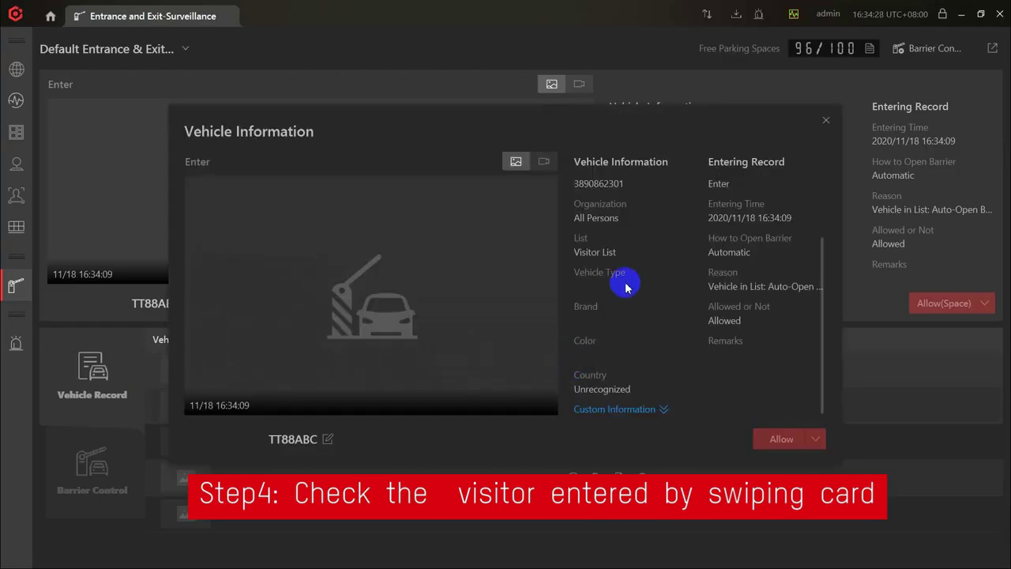
left_click_drag(822, 316, 824, 237)
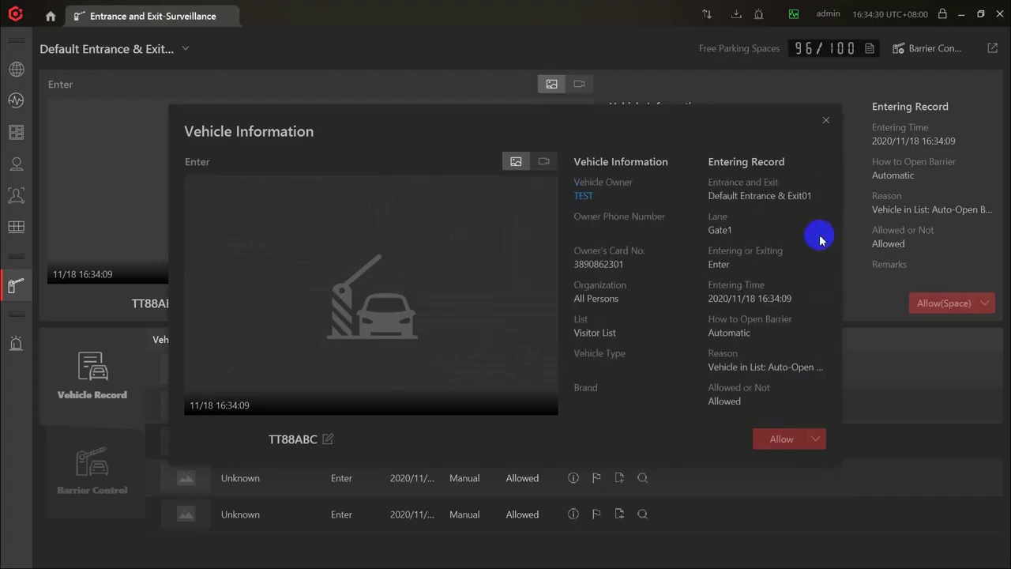